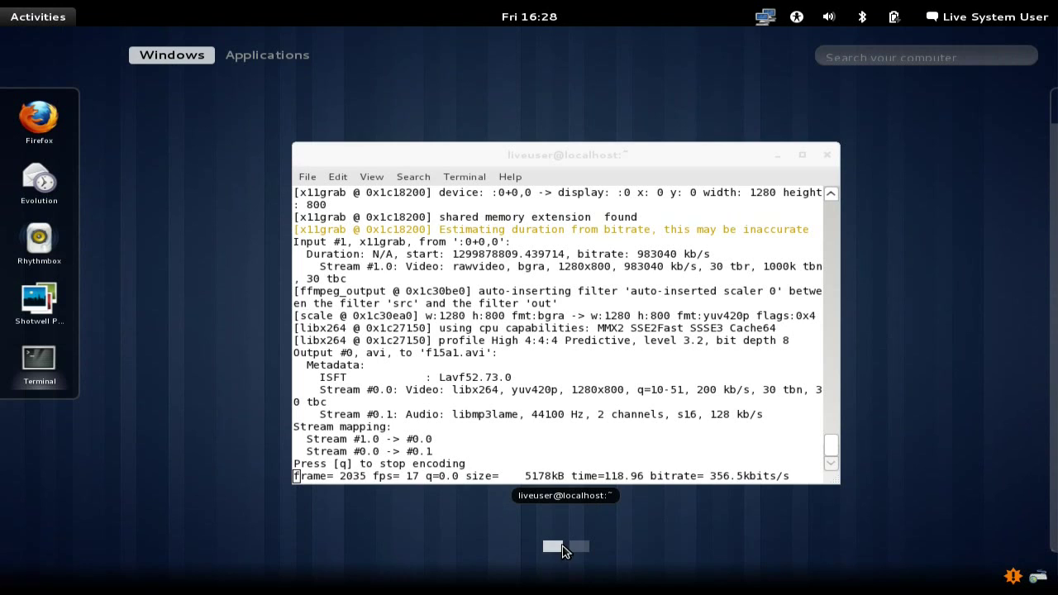
Switch back to the terminal's first workspace and slide the overview between workspaces.
{"action": "left_click", "coordinate": [580, 548]}
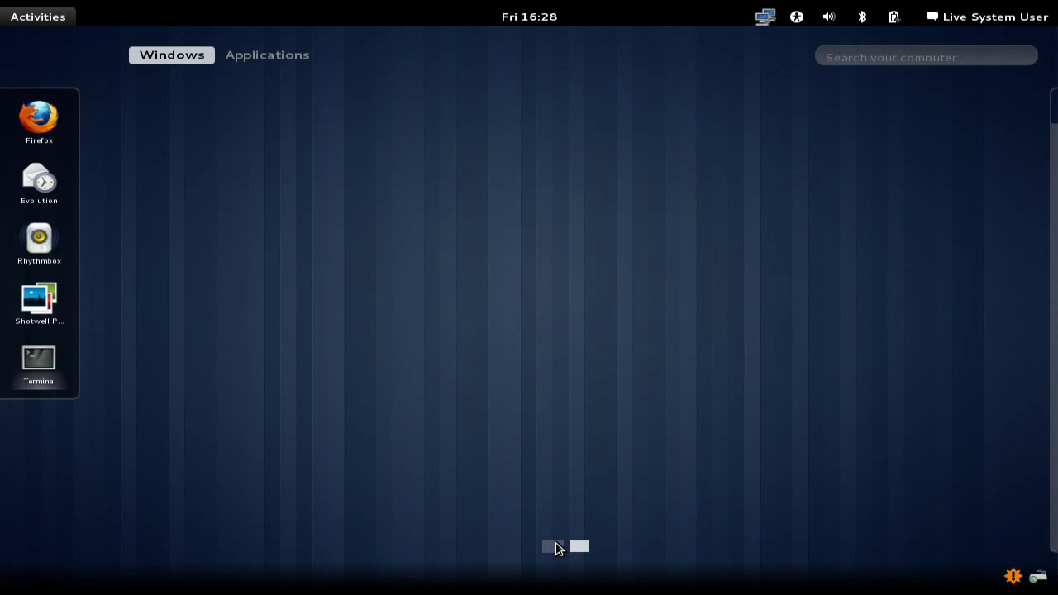
{"action": "left_click", "coordinate": [554, 548]}
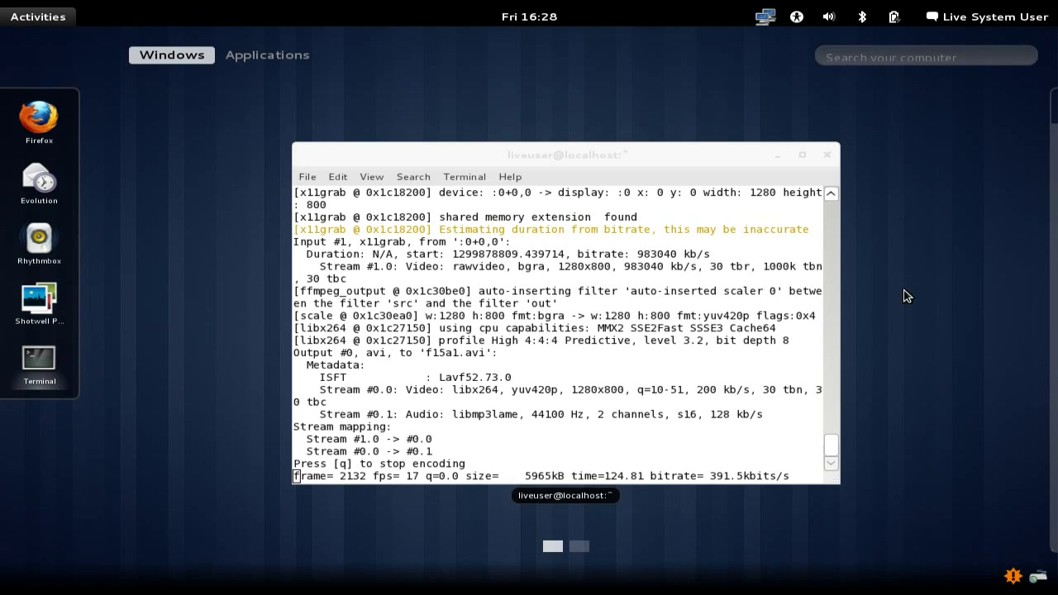
{"action": "left_click_drag", "start_coordinate": [991, 273], "coordinate": [177, 267]}
{"action": "left_click_drag", "start_coordinate": [337, 264], "coordinate": [912, 284]}
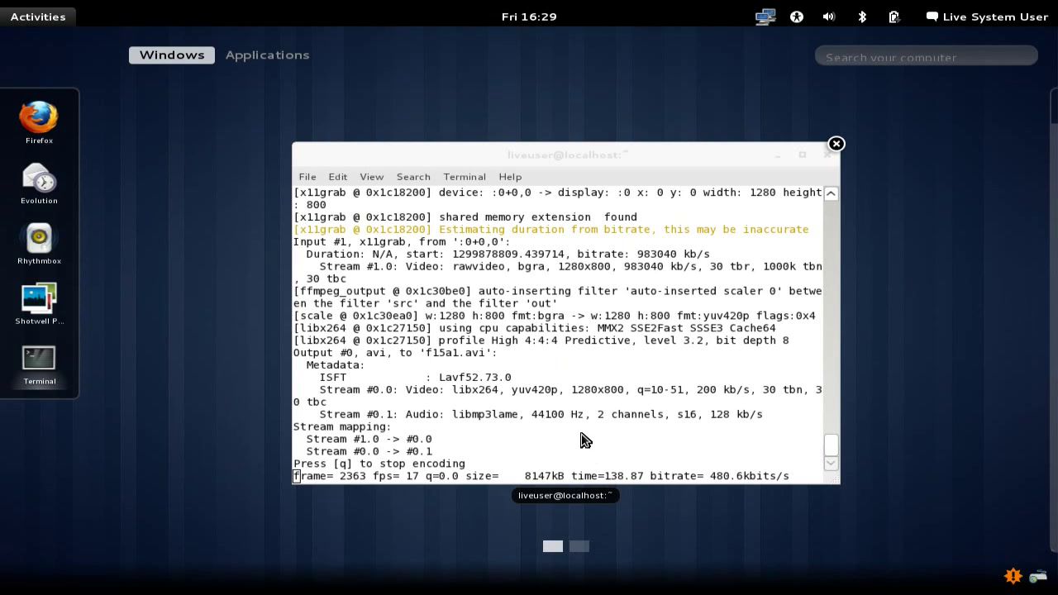
Remove the extra empty workspaces using the right-edge workspace panel.
{"action": "mouse_move", "coordinate": [1055, 268]}
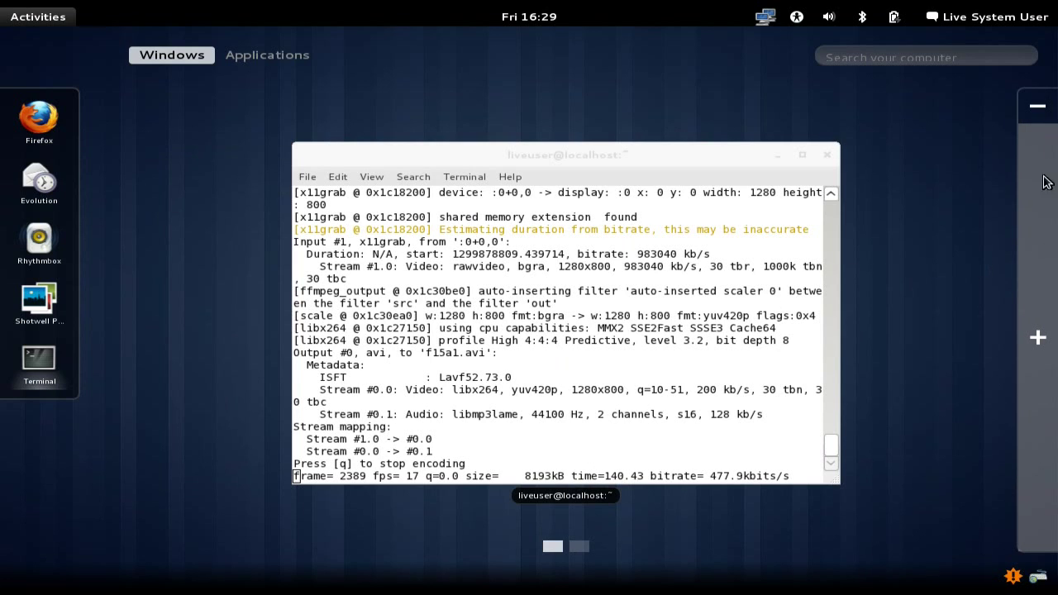
{"action": "left_click", "coordinate": [1041, 113]}
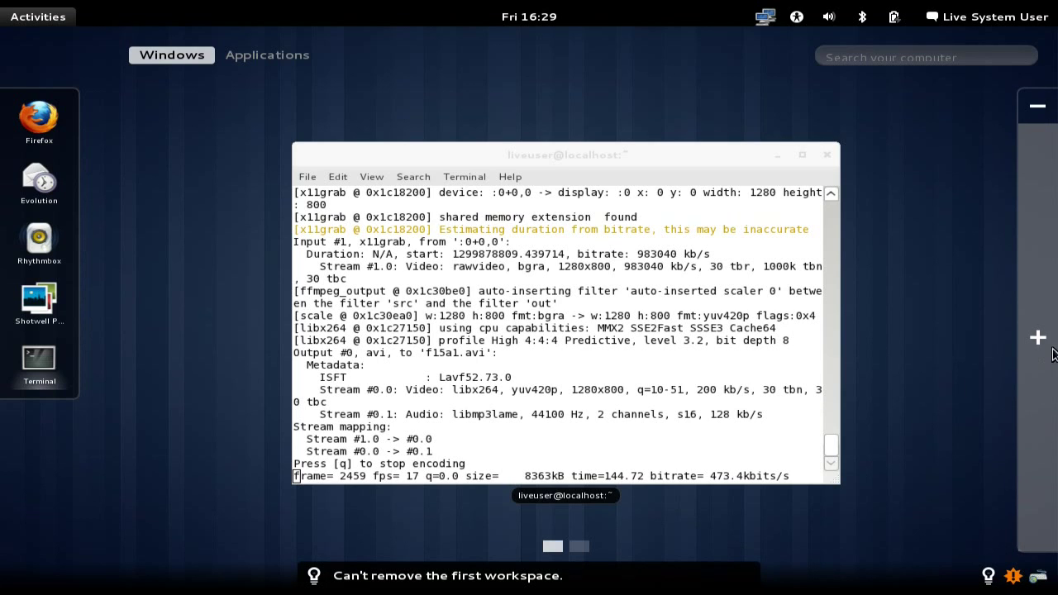
{"action": "left_click", "coordinate": [579, 547]}
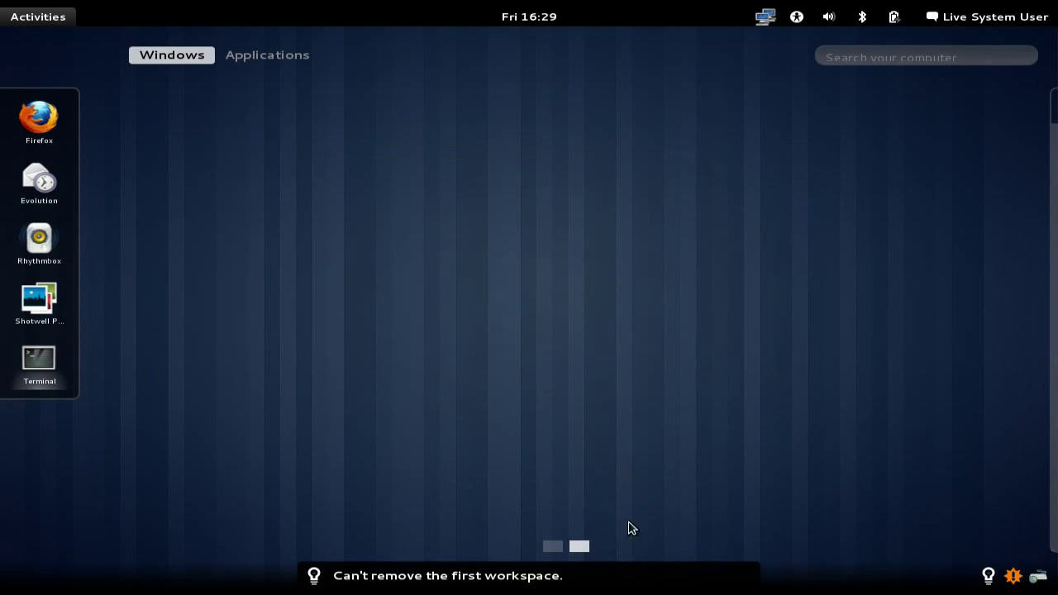
{"action": "left_click", "coordinate": [1042, 111]}
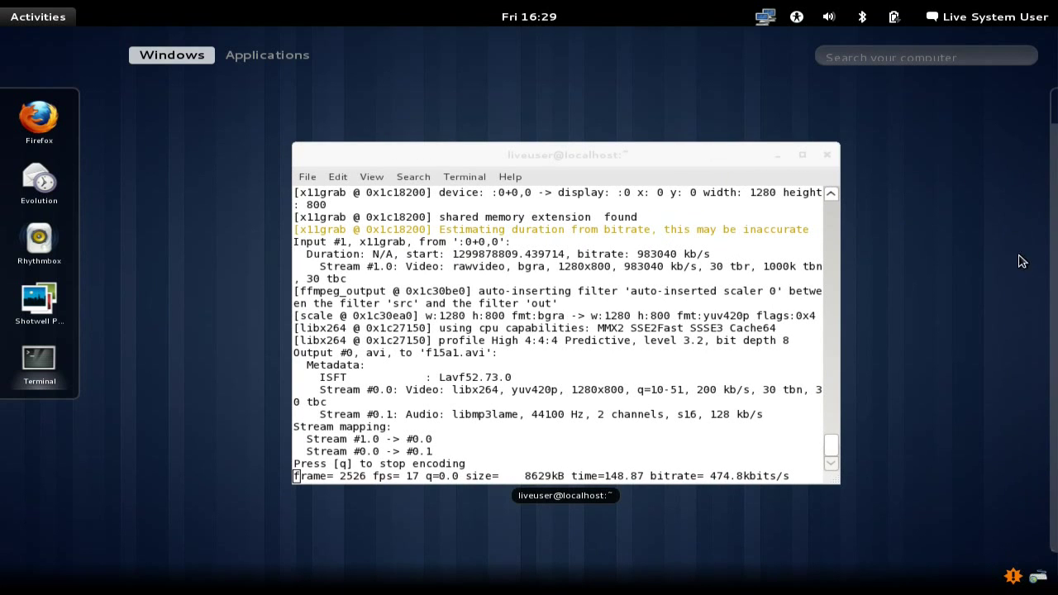
{"action": "scroll", "coordinate": [1054, 266], "scroll_direction": "down", "scroll_amount": 4}
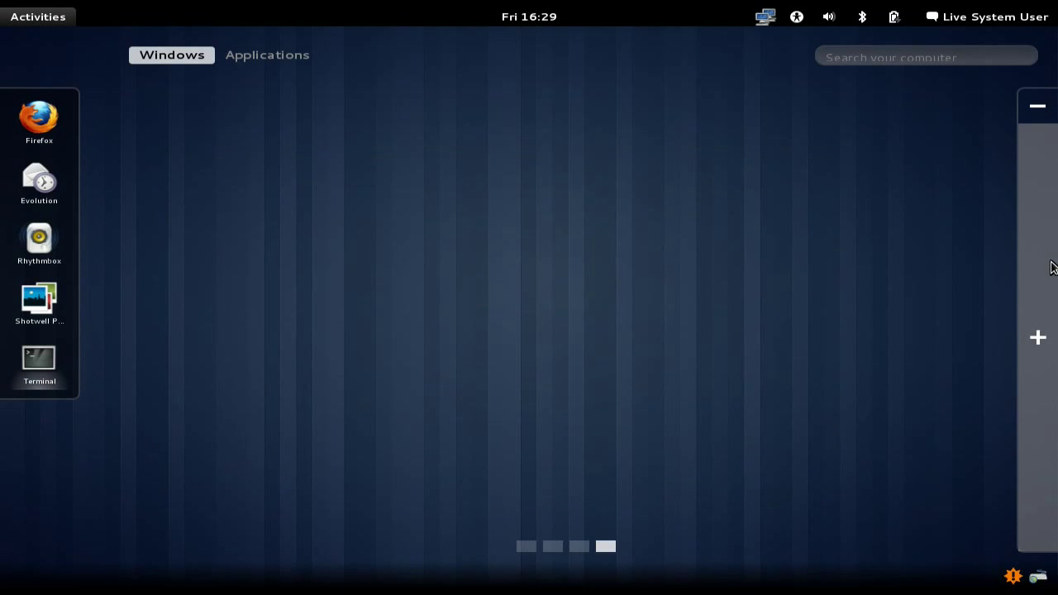
{"action": "scroll", "coordinate": [1053, 265], "scroll_direction": "down", "scroll_amount": 1}
{"action": "left_click", "coordinate": [1038, 113]}
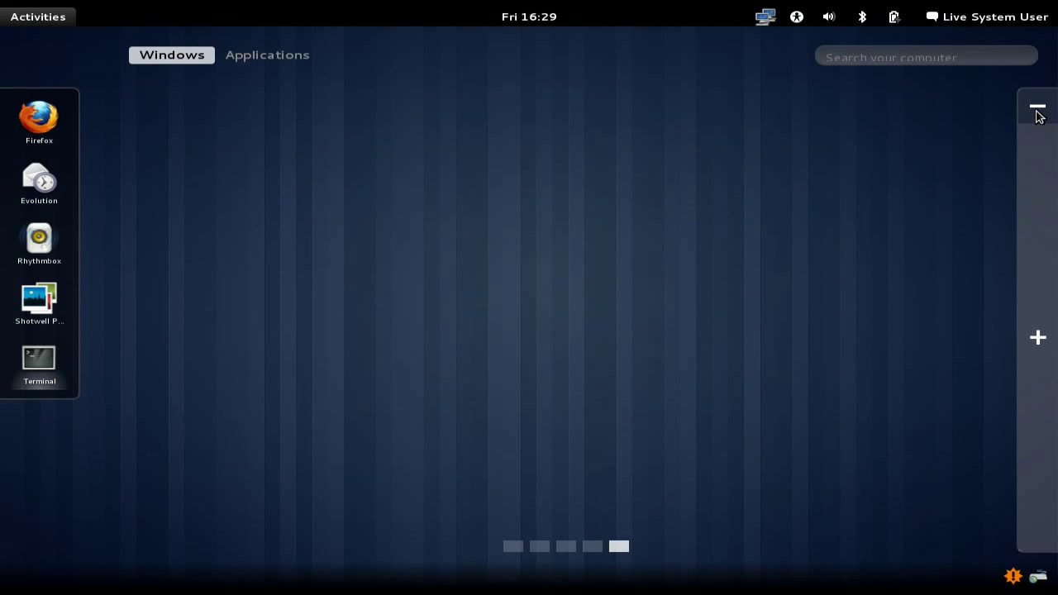
{"action": "left_click", "coordinate": [1040, 115]}
{"action": "left_click", "coordinate": [1040, 113]}
{"action": "left_click", "coordinate": [1039, 113]}
{"action": "left_click", "coordinate": [1039, 113]}
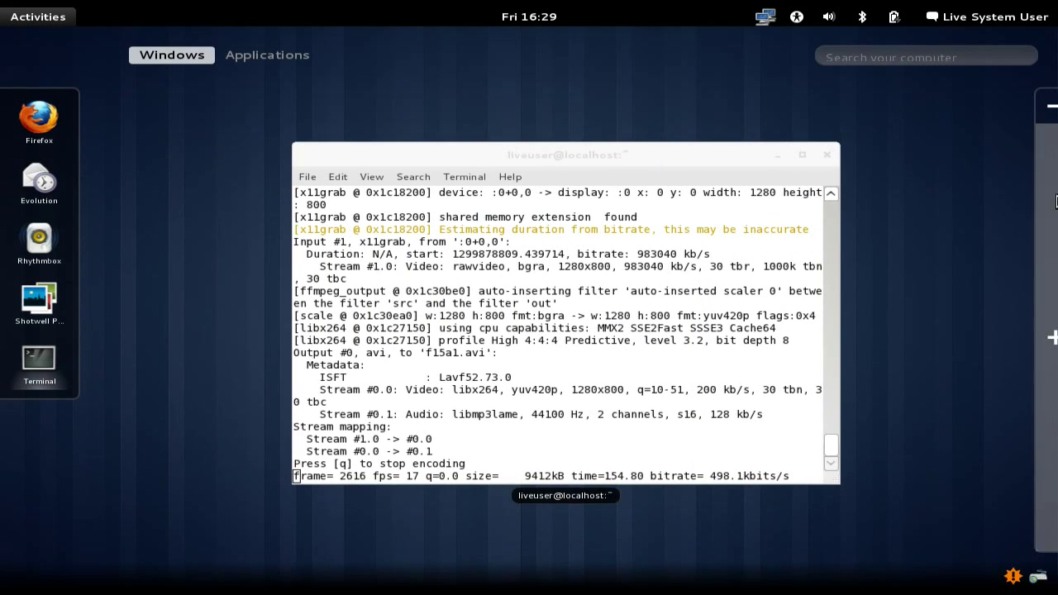
Move the terminal window to the second workspace and back to the first.
{"action": "scroll", "coordinate": [1048, 209], "scroll_direction": "down", "scroll_amount": 1}
{"action": "scroll", "coordinate": [329, 214], "scroll_direction": "up", "scroll_amount": 1}
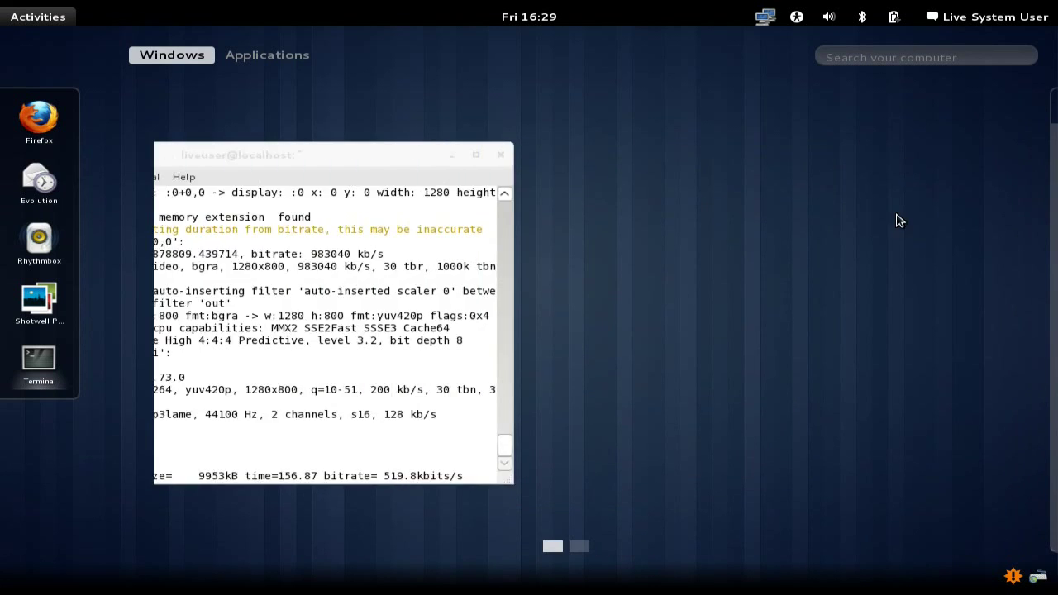
{"action": "left_click_drag", "start_coordinate": [486, 159], "coordinate": [1017, 207]}
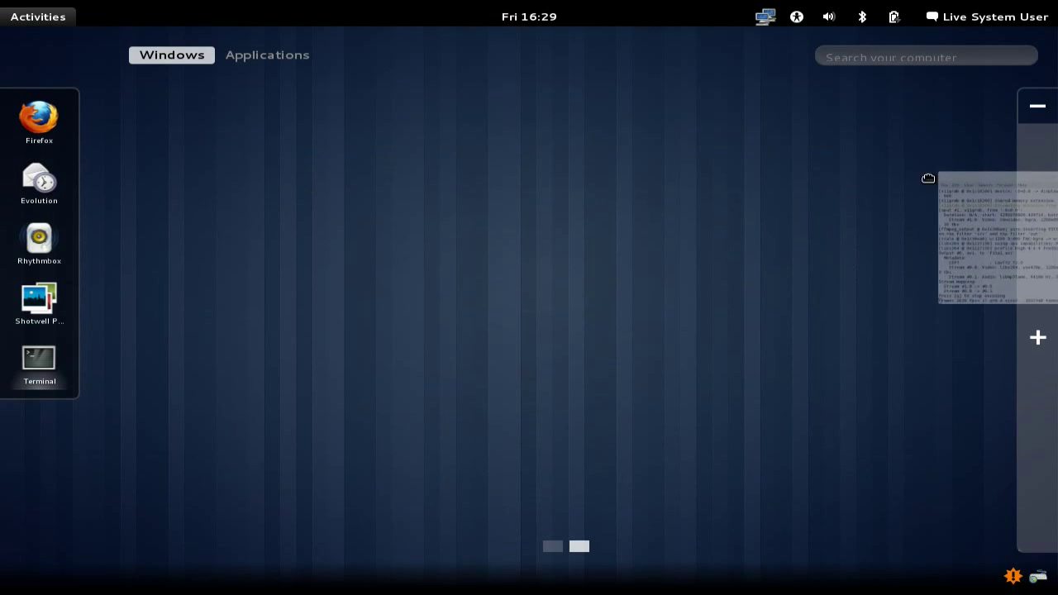
{"action": "mouse_move", "coordinate": [579, 159]}
{"action": "left_mouse_down"}
{"action": "mouse_move", "coordinate": [16, 157]}
{"action": "mouse_move", "coordinate": [291, 160]}
{"action": "left_mouse_up"}
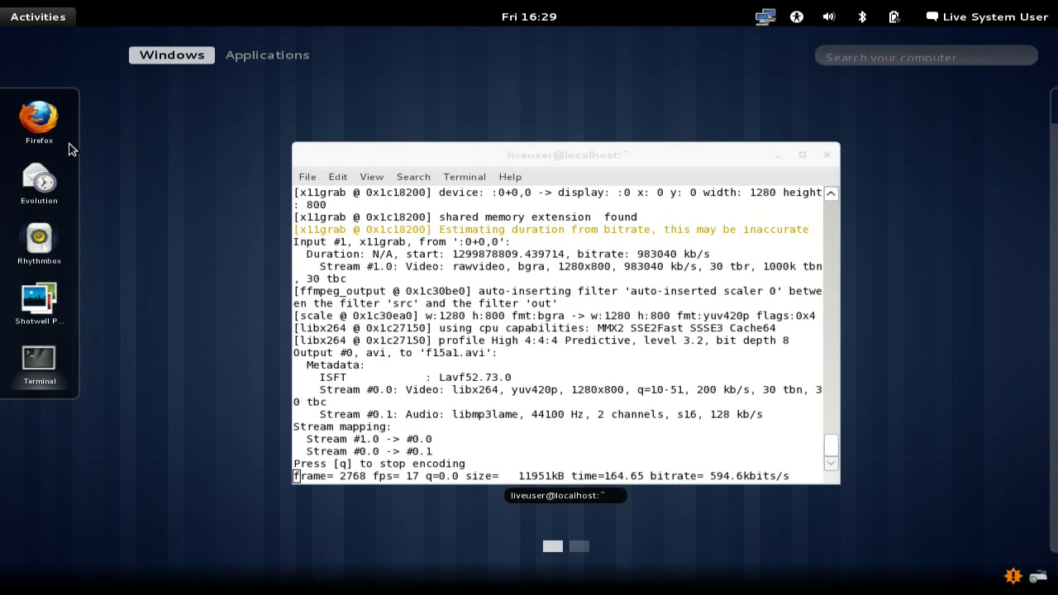
Launch Firefox, move its window to the second workspace, then bring it back beside the terminal.
{"action": "left_click", "coordinate": [37, 117]}
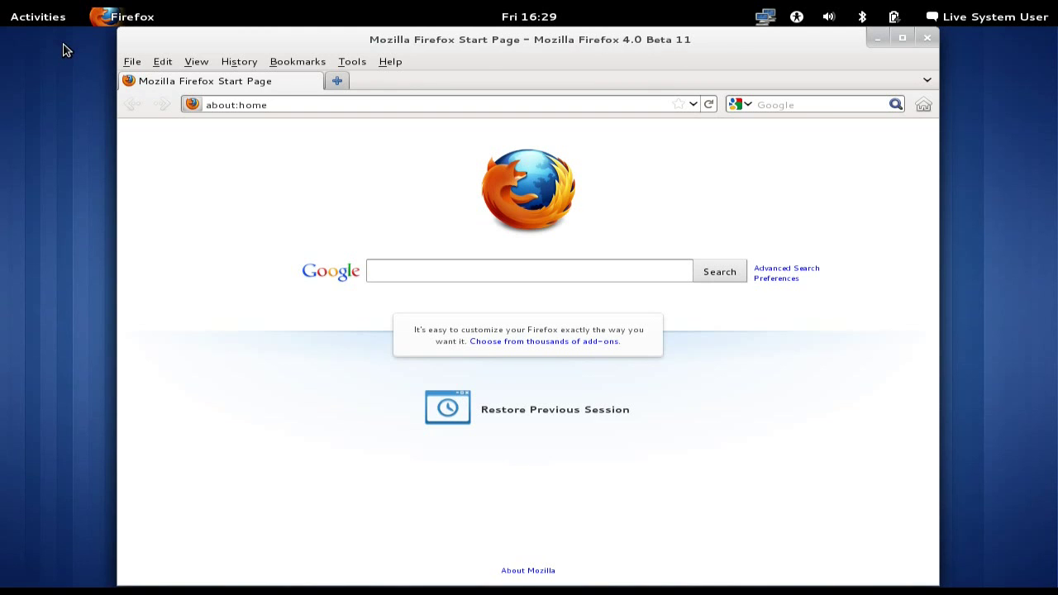
{"action": "mouse_move", "coordinate": [2, 2]}
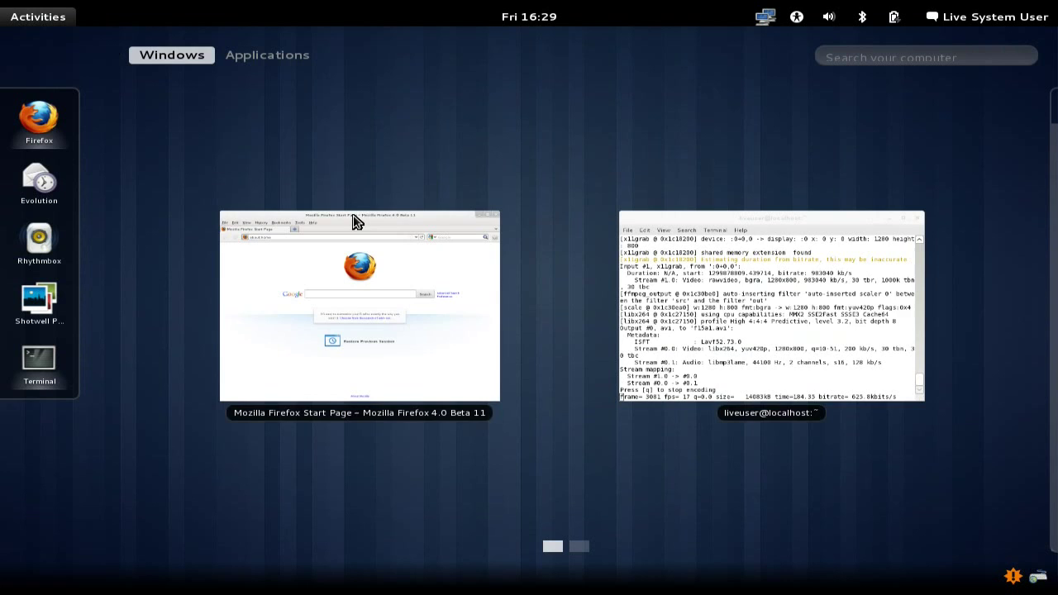
{"action": "left_click_drag", "start_coordinate": [355, 220], "coordinate": [507, 225]}
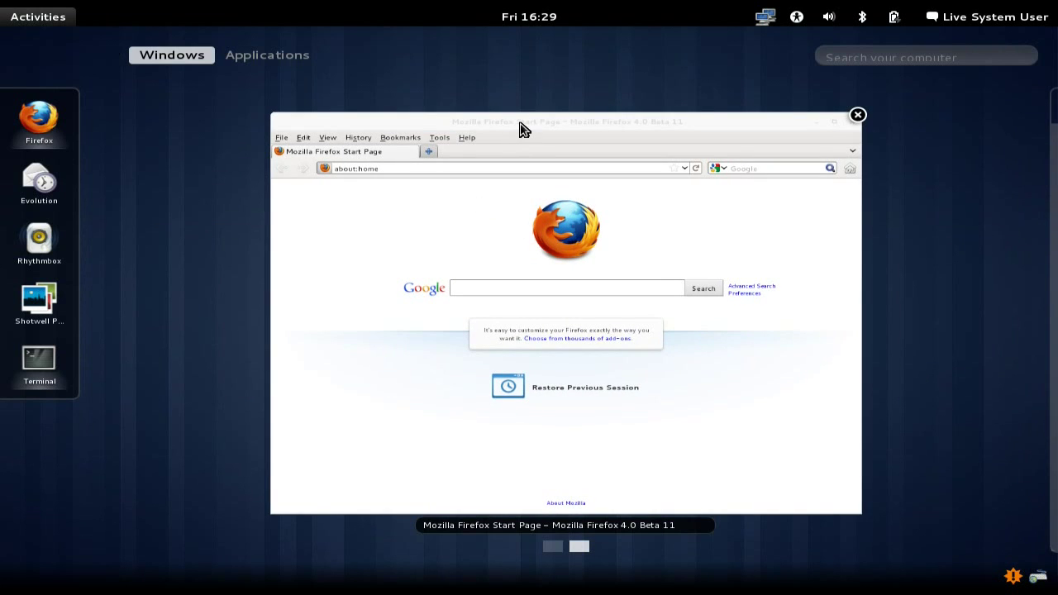
{"action": "left_click_drag", "start_coordinate": [522, 130], "coordinate": [1044, 220]}
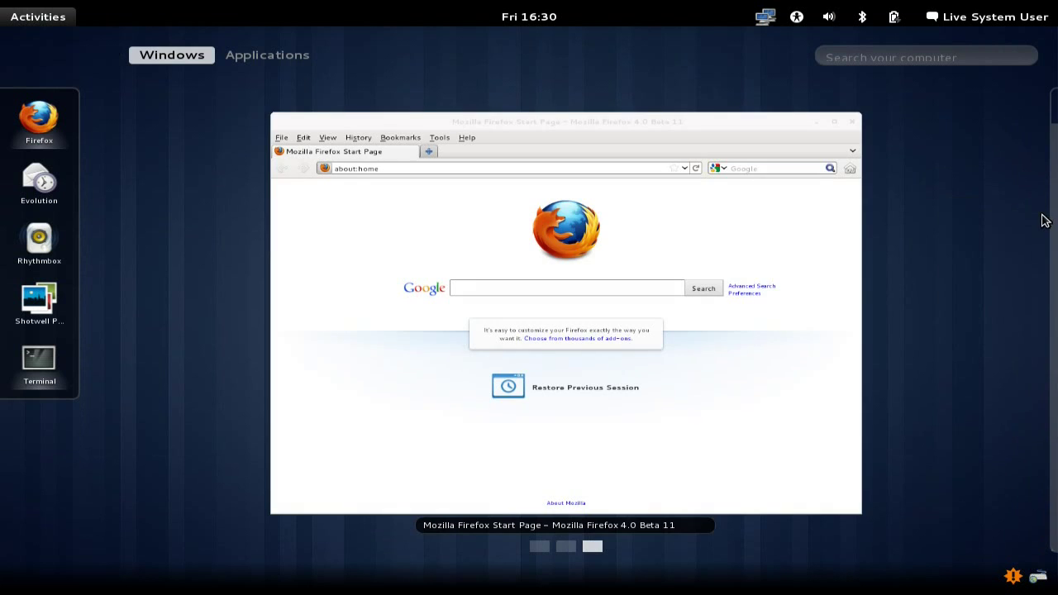
{"action": "left_click_drag", "start_coordinate": [714, 123], "coordinate": [75, 195]}
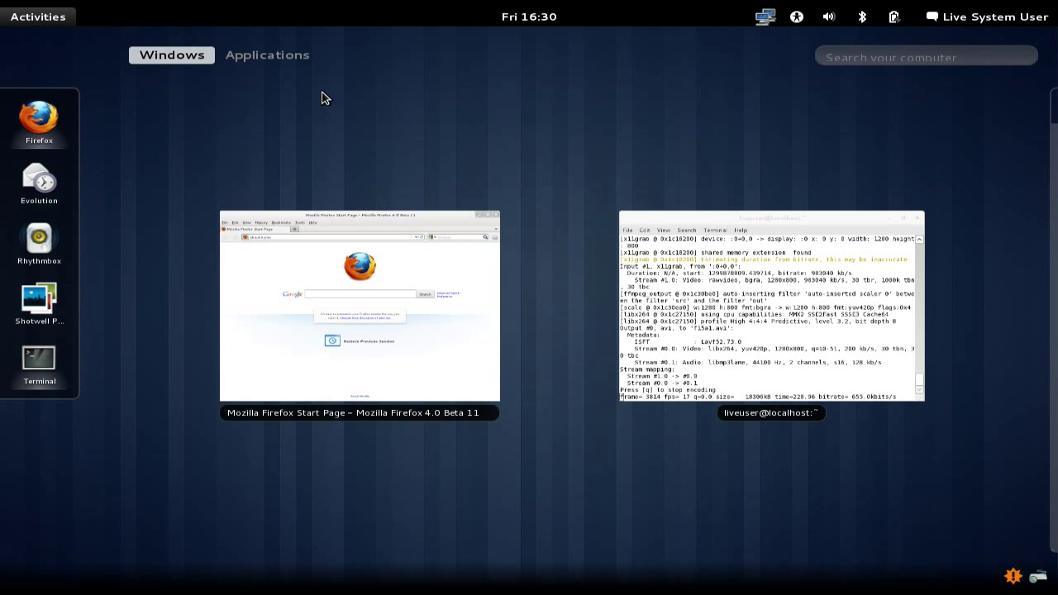
Show the Applications grid and browse the categories from All through Other.
{"action": "left_click", "coordinate": [265, 55]}
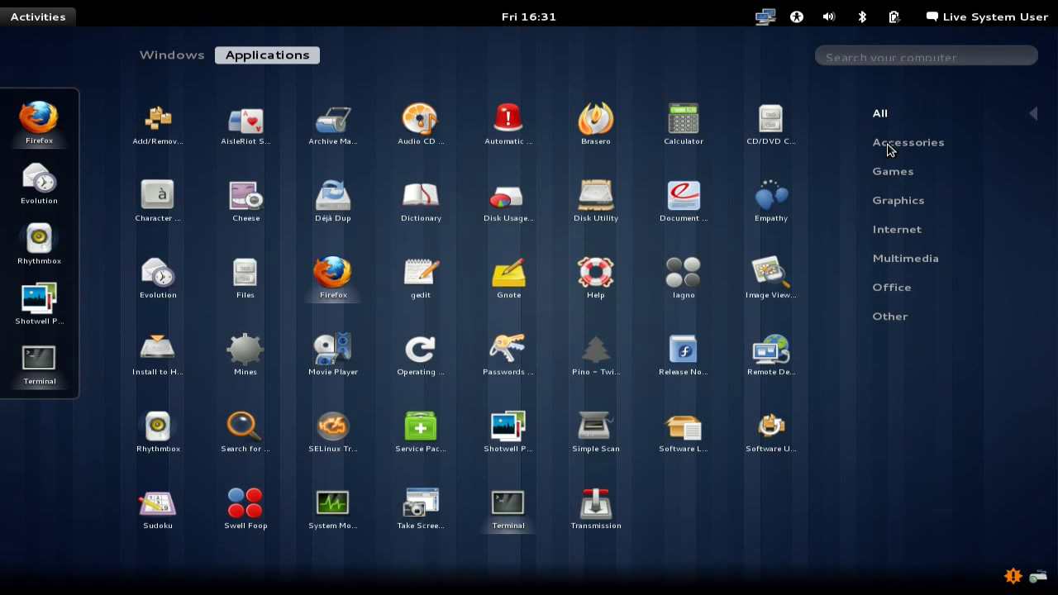
{"action": "mouse_move", "coordinate": [899, 172]}
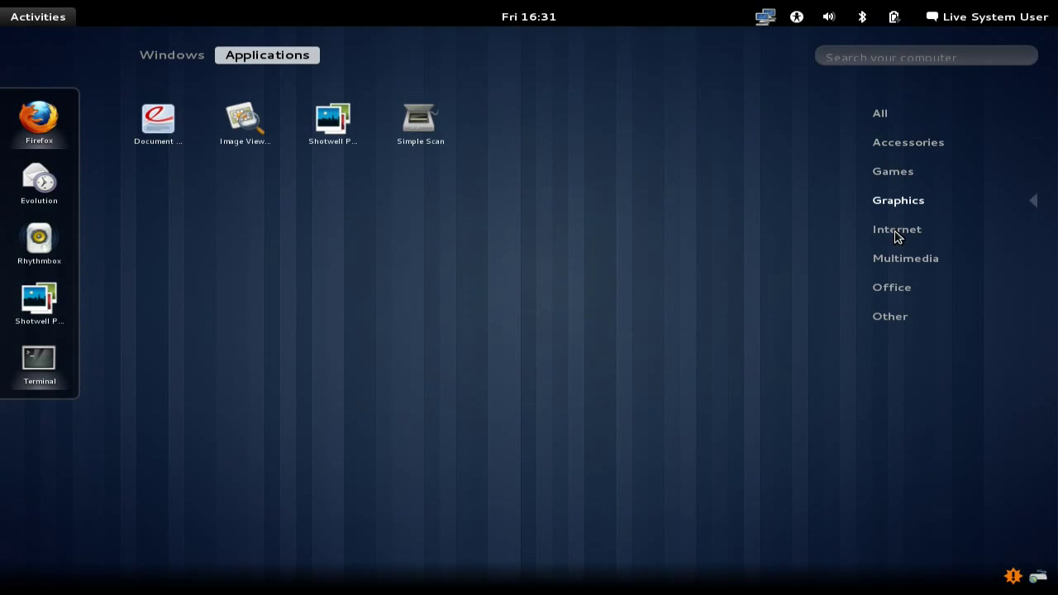
{"action": "mouse_move", "coordinate": [899, 277]}
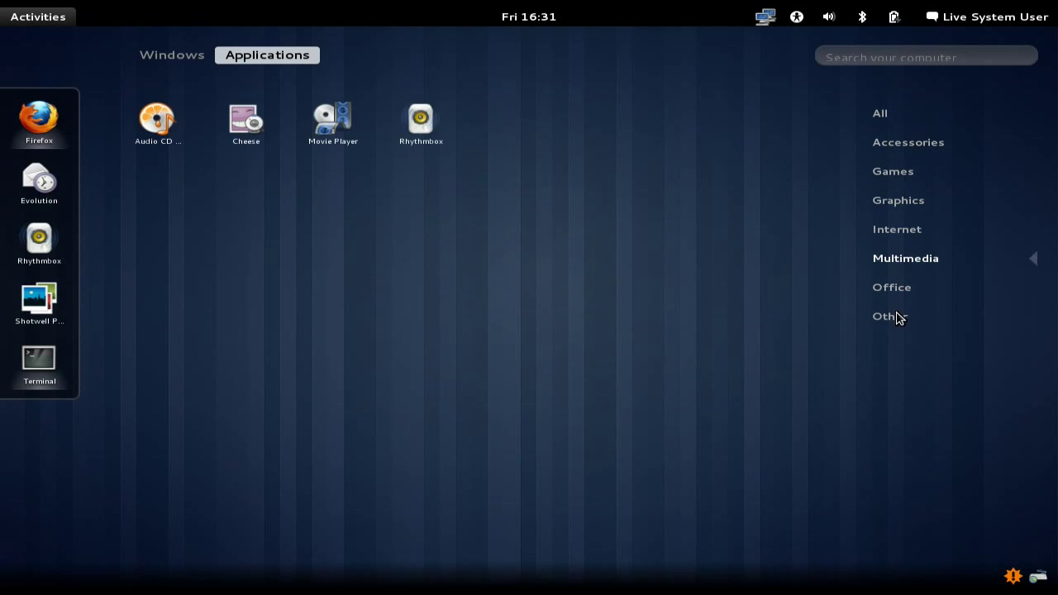
{"action": "mouse_move", "coordinate": [893, 315]}
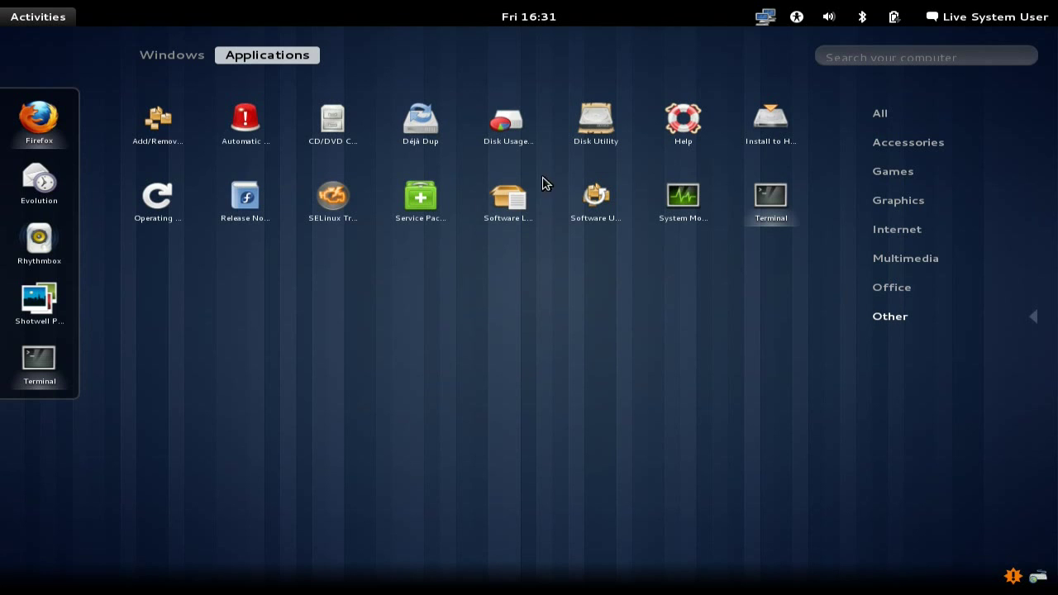
{"action": "mouse_move", "coordinate": [883, 120]}
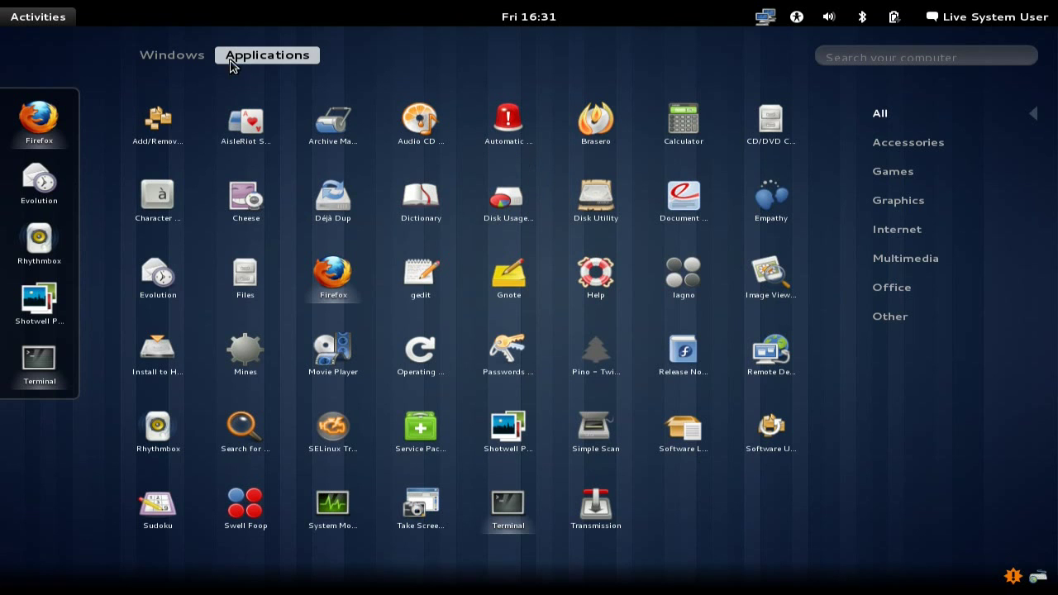
Return to the Windows view, focus the search field, then exit the overview via the hot corner.
{"action": "left_click", "coordinate": [161, 54]}
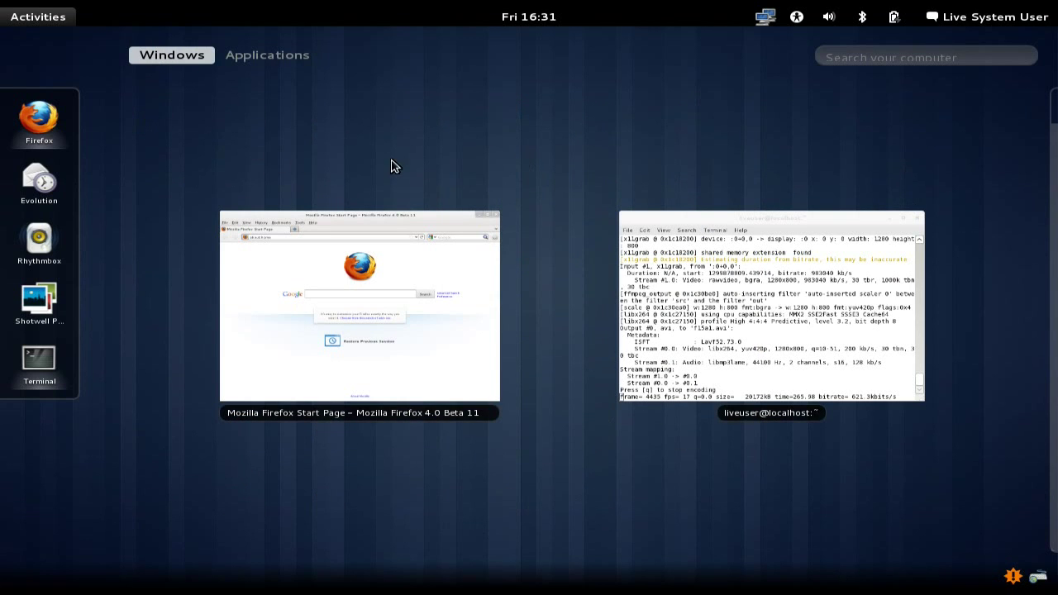
{"action": "left_click", "coordinate": [884, 65]}
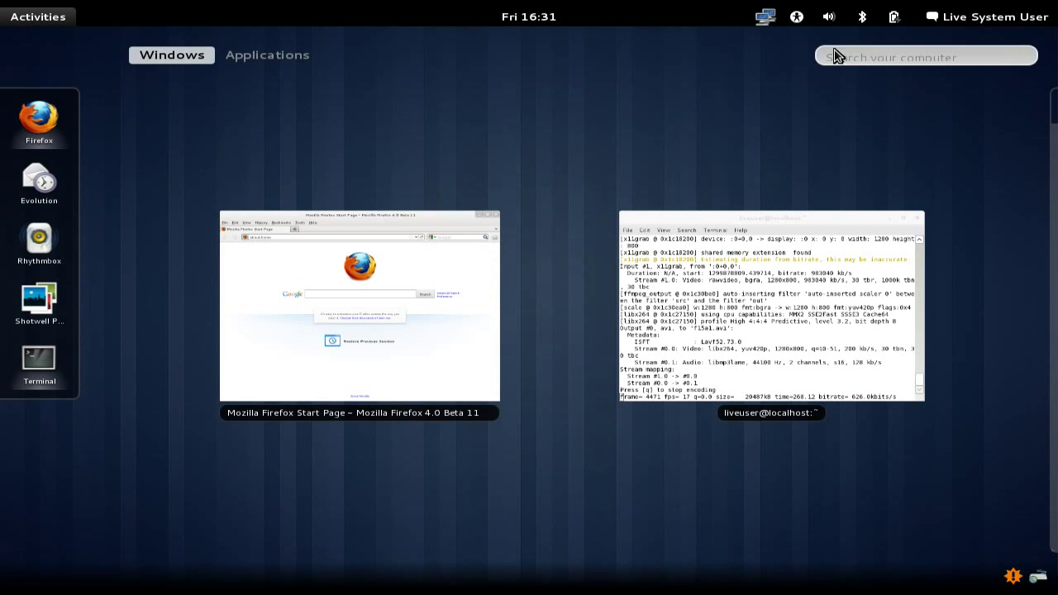
{"action": "mouse_move", "coordinate": [2, 3]}
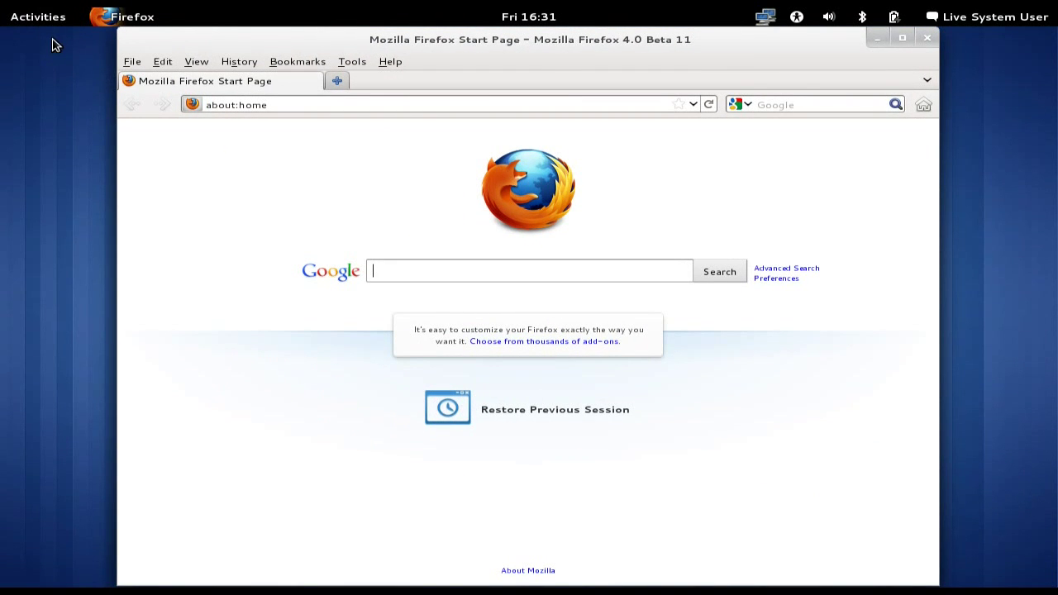
Search the overview for 'ch' and step through results from Cheese and Character Map to Disk Usage.
{"action": "key", "text": "super"}
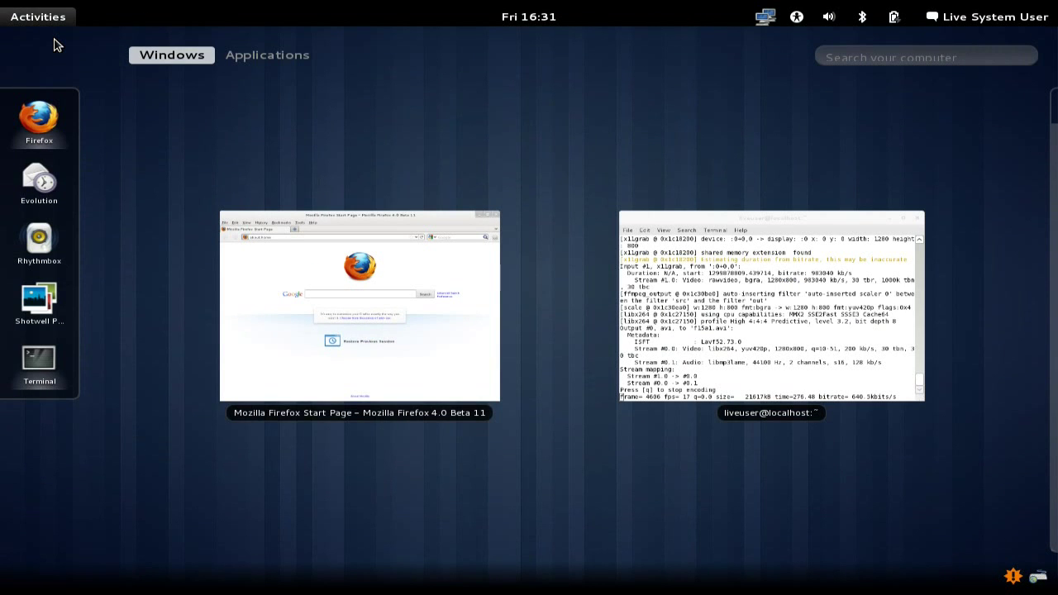
{"action": "type", "text": "c"}
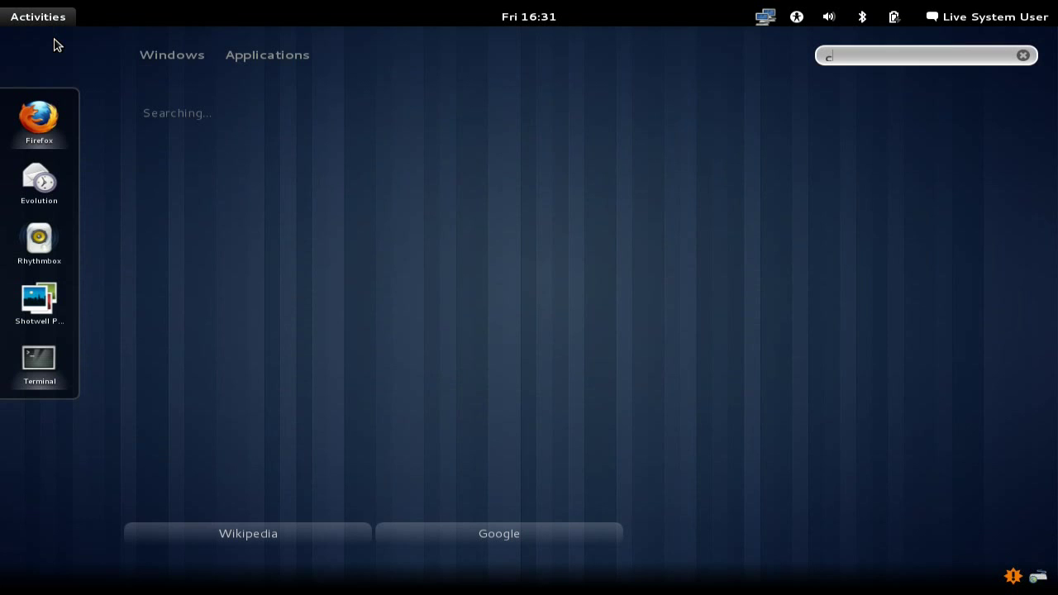
{"action": "type", "text": "h"}
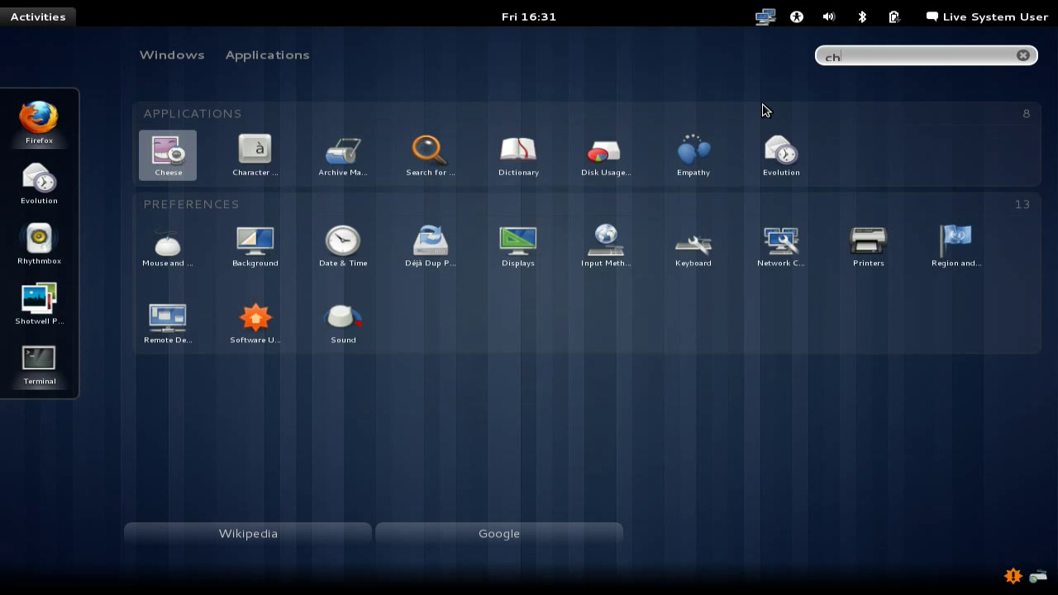
{"action": "key", "text": "Right"}
{"action": "key", "text": "Left"}
{"action": "key", "text": "Right"}
{"action": "key", "text": "Left"}
{"action": "key", "text": "Right"}
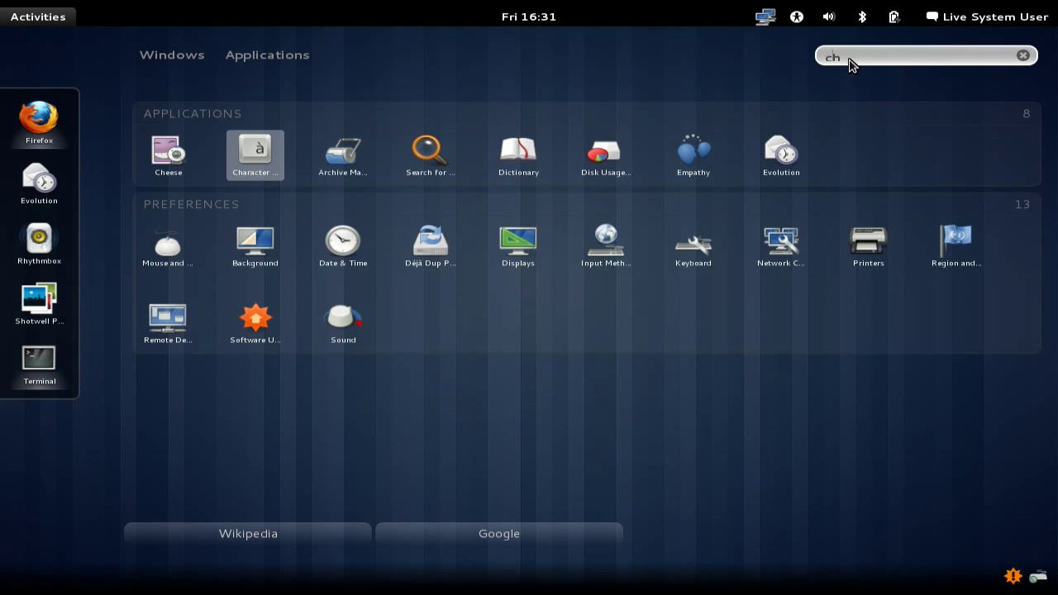
{"action": "key", "text": "Right"}
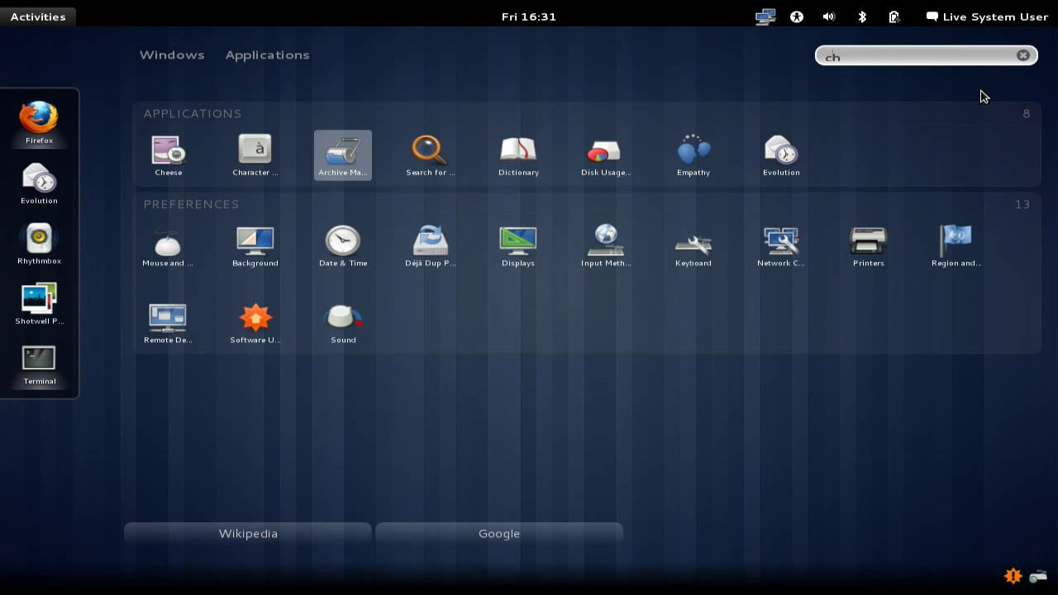
{"action": "key", "text": "Right"}
{"action": "key", "text": "Right"}
{"action": "key", "text": "Right"}
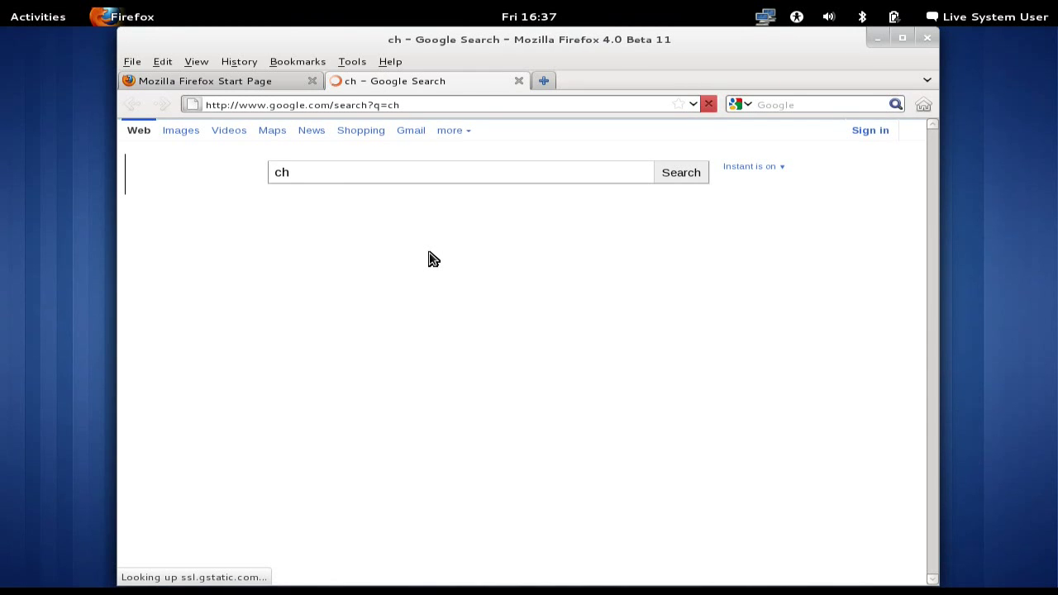
Search Google for 'thisweekinlinux' from the overview search.
{"action": "key", "text": "super"}
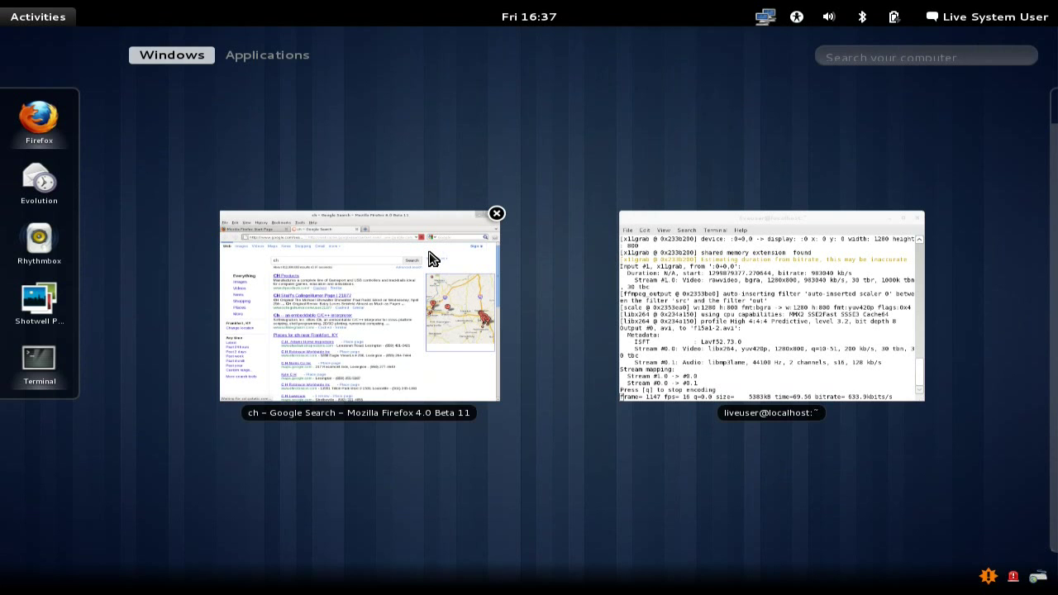
{"action": "type", "text": "thisweekinlinux"}
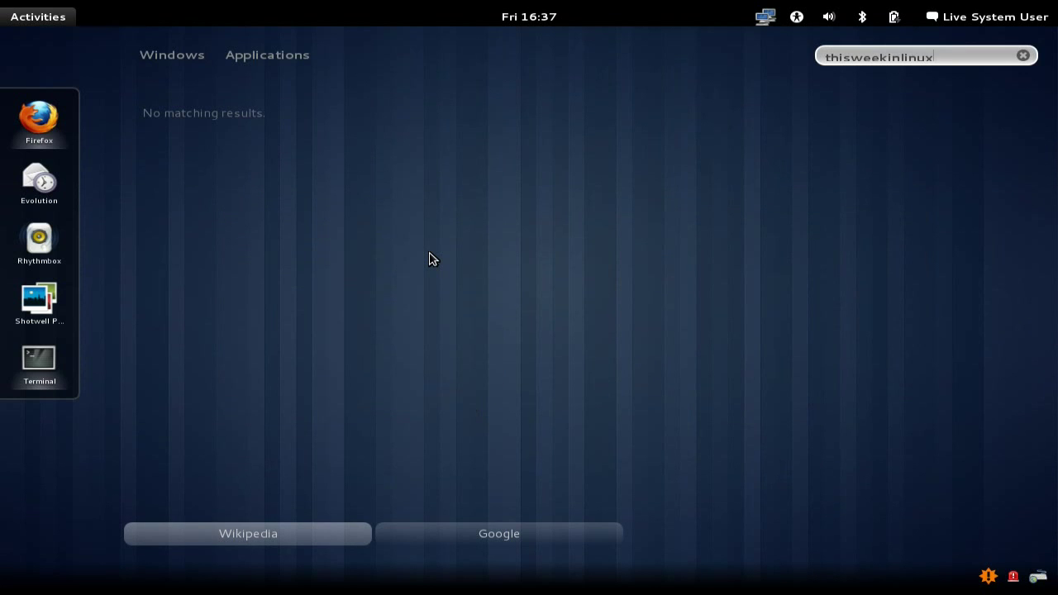
{"action": "left_click", "coordinate": [449, 534]}
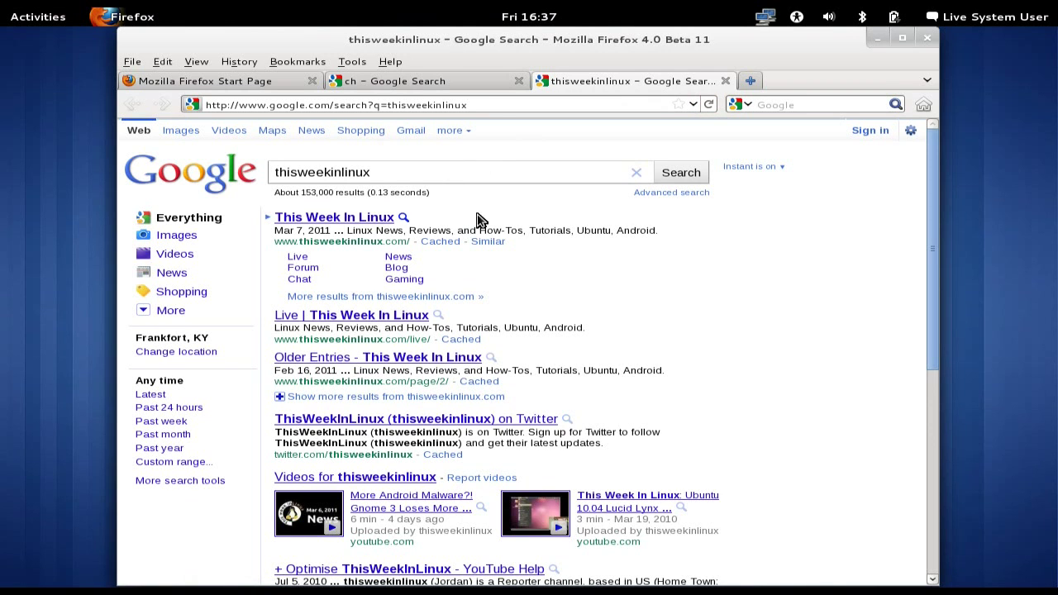
Close the thisweekinlinux and ch result tabs, closing Firefox, and return to the overview.
{"action": "key", "text": "ctrl+w"}
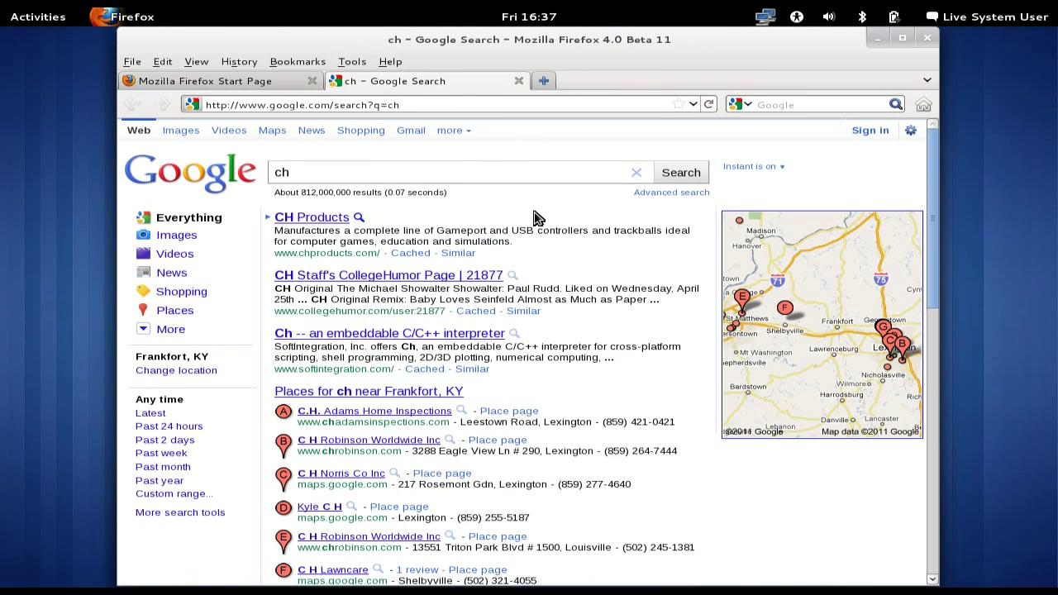
{"action": "key", "text": "ctrl+w"}
{"action": "key", "text": "ctrl+w"}
{"action": "key", "text": "super"}
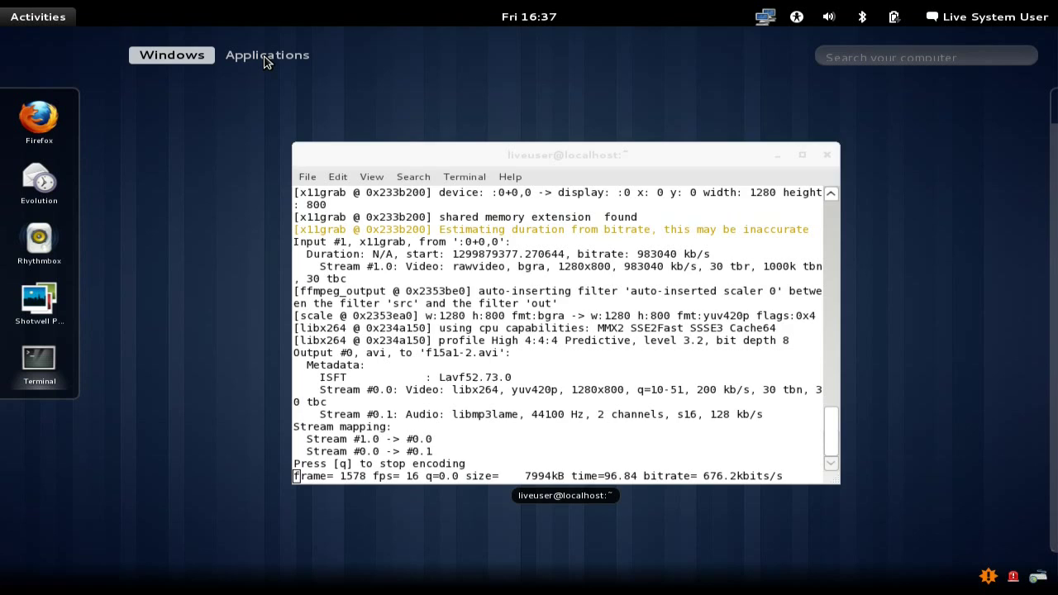
Add Mines from the Applications grid to the favourites, remove it, then right-click the Rhythmbox favourite.
{"action": "left_click", "coordinate": [273, 55]}
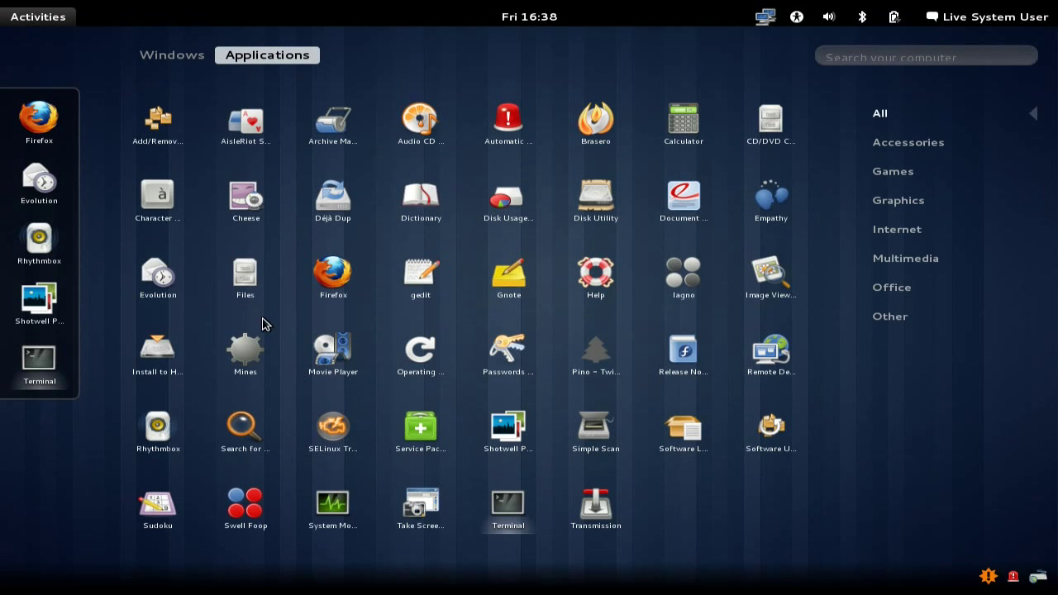
{"action": "left_click_drag", "start_coordinate": [249, 356], "coordinate": [27, 208]}
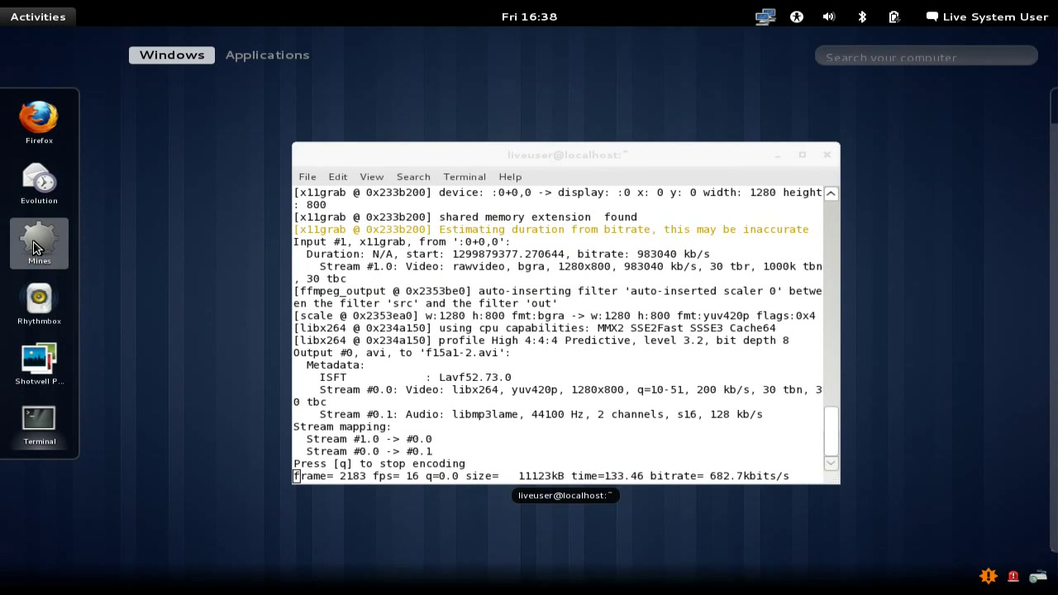
{"action": "left_click_drag", "start_coordinate": [35, 247], "coordinate": [40, 488]}
{"action": "right_click", "coordinate": [39, 242]}
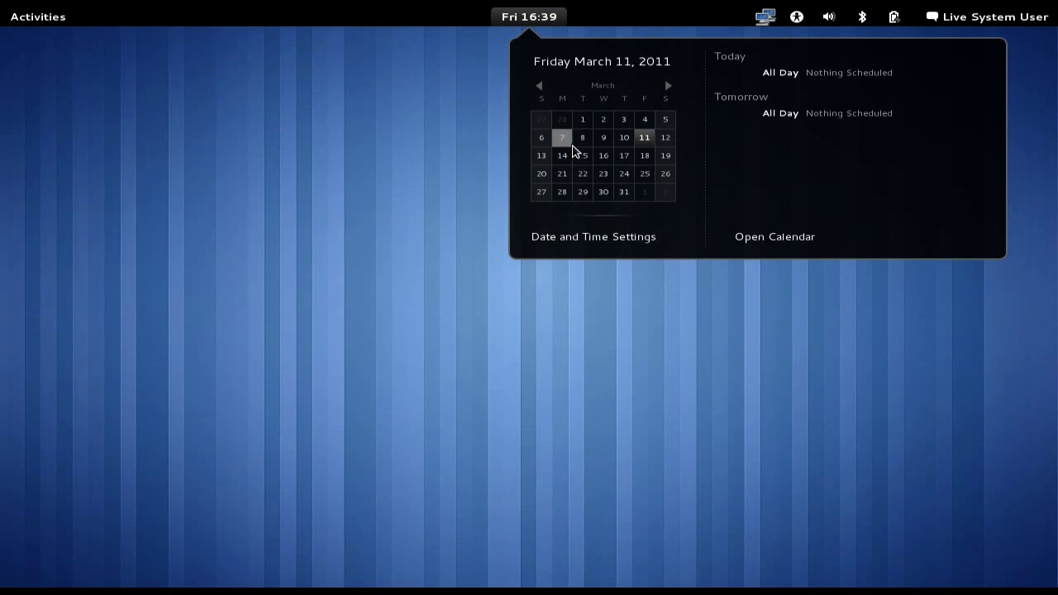
View the calendar for March 15, 7 and 17, return to today, then show the Universal Access menu.
{"action": "left_click", "coordinate": [583, 156]}
{"action": "left_click", "coordinate": [566, 137]}
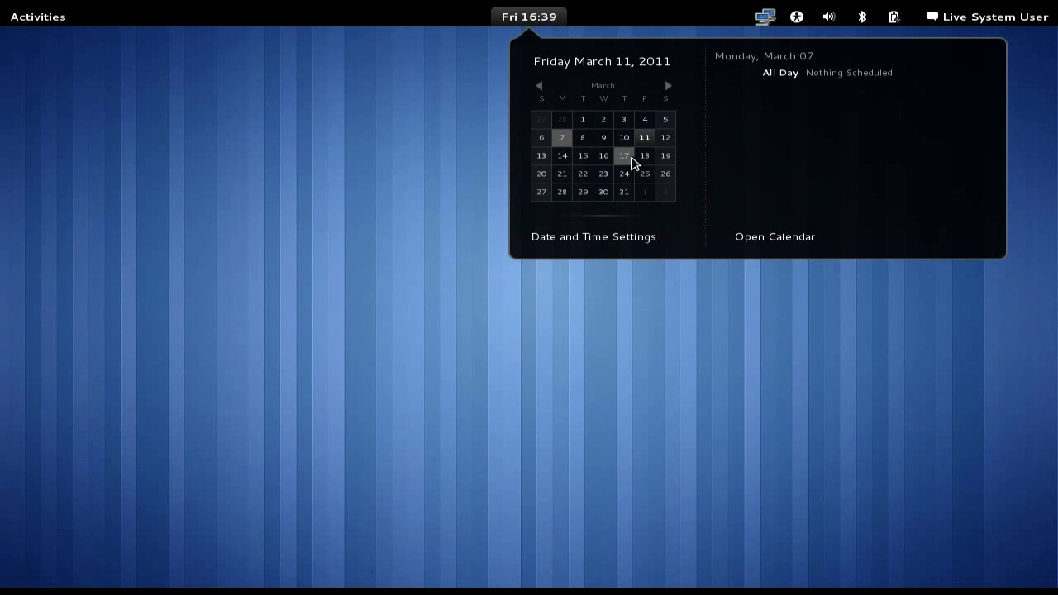
{"action": "left_click", "coordinate": [628, 157]}
{"action": "left_click", "coordinate": [641, 142]}
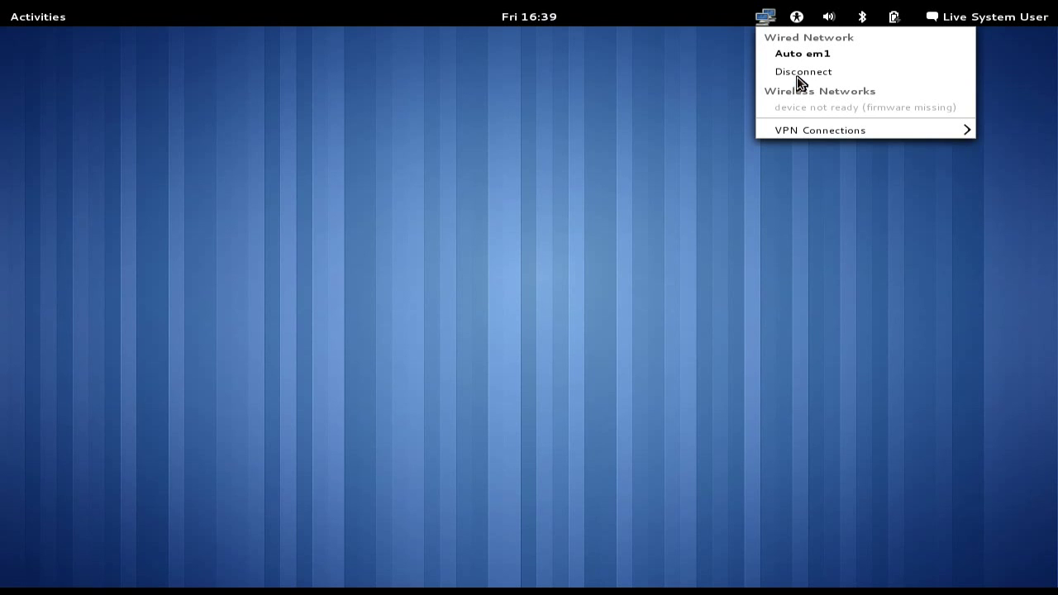
{"action": "left_click", "coordinate": [798, 18]}
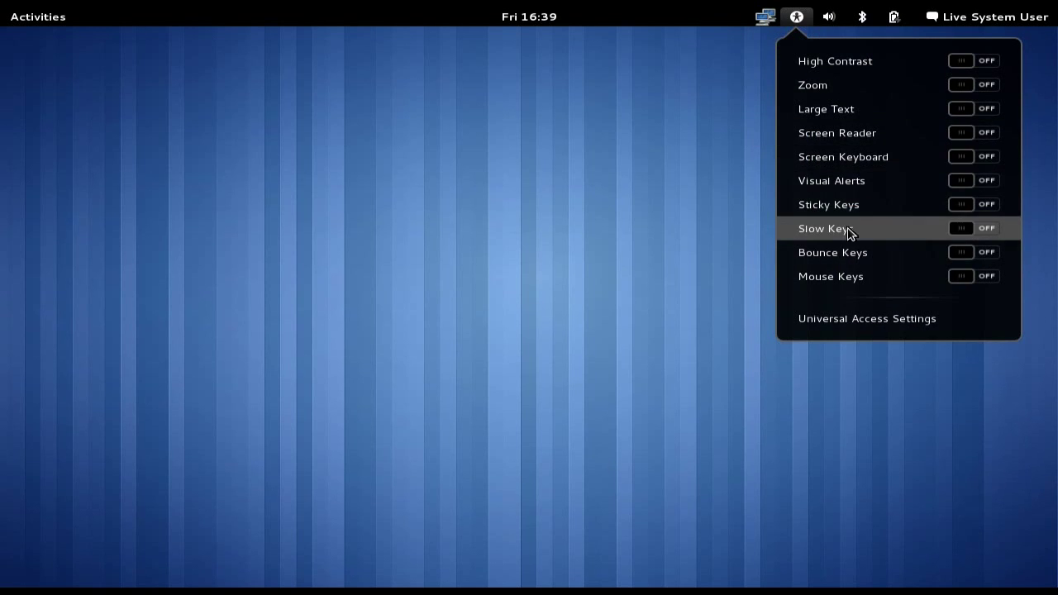
Open Sound Settings from the volume menu and view the Hardware, Input, Output and Applications tabs.
{"action": "mouse_move", "coordinate": [831, 17]}
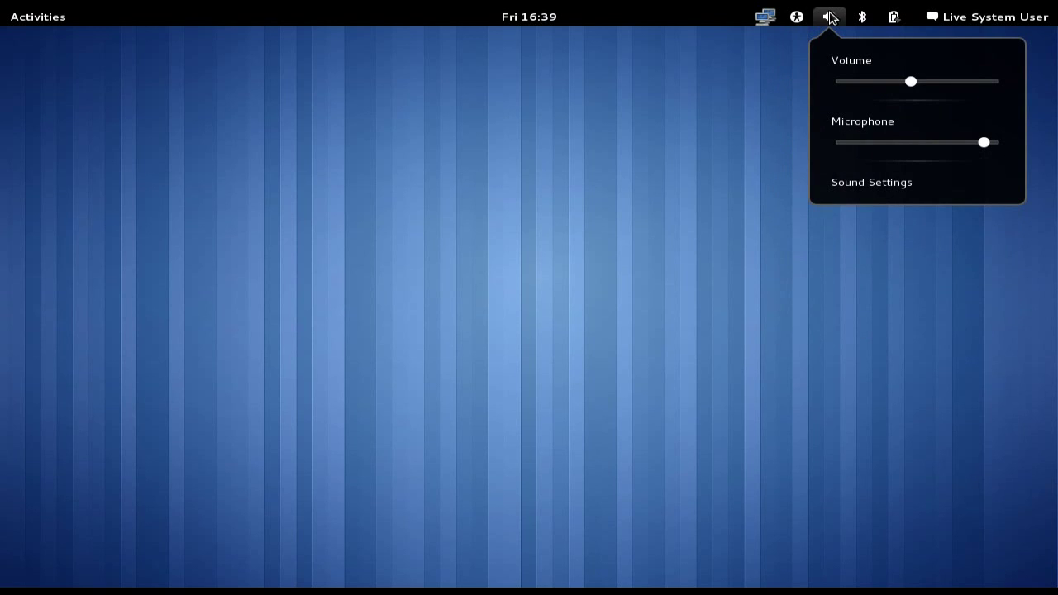
{"action": "left_click", "coordinate": [868, 182]}
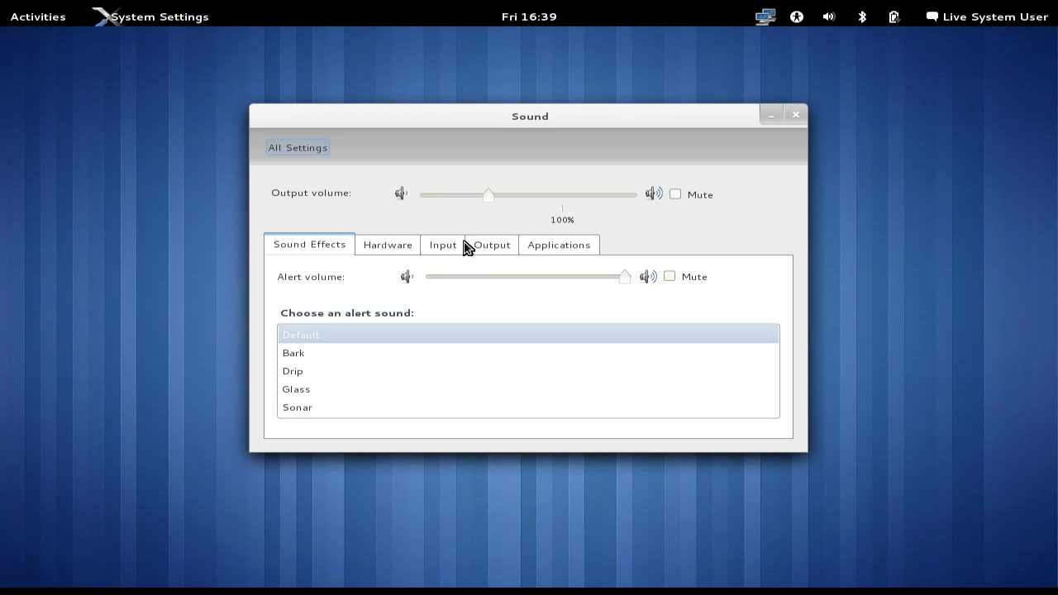
{"action": "left_click", "coordinate": [404, 247]}
{"action": "left_click", "coordinate": [435, 248]}
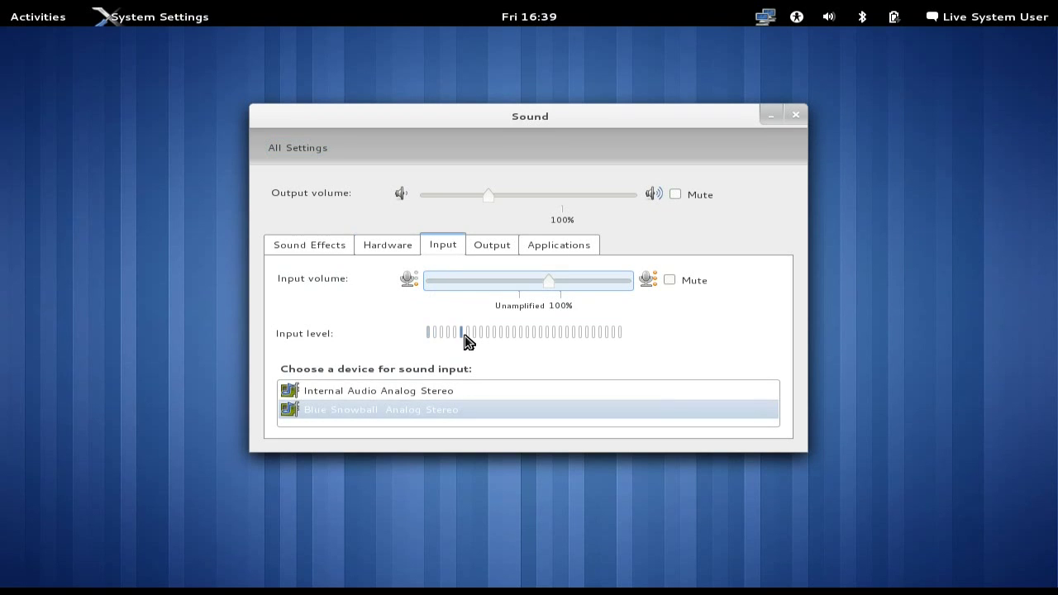
{"action": "left_click", "coordinate": [494, 246]}
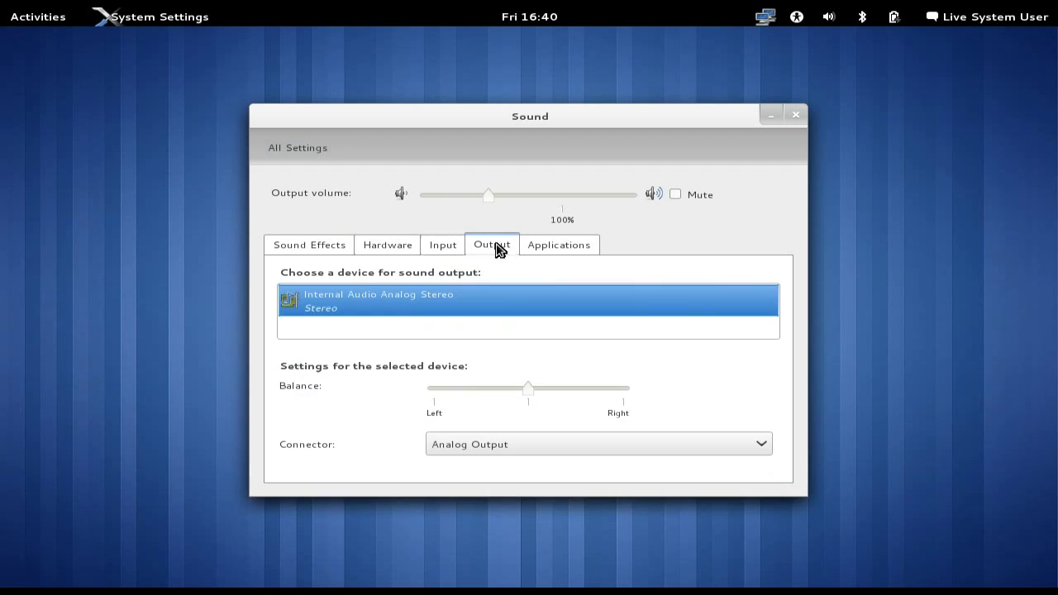
{"action": "left_click", "coordinate": [561, 245]}
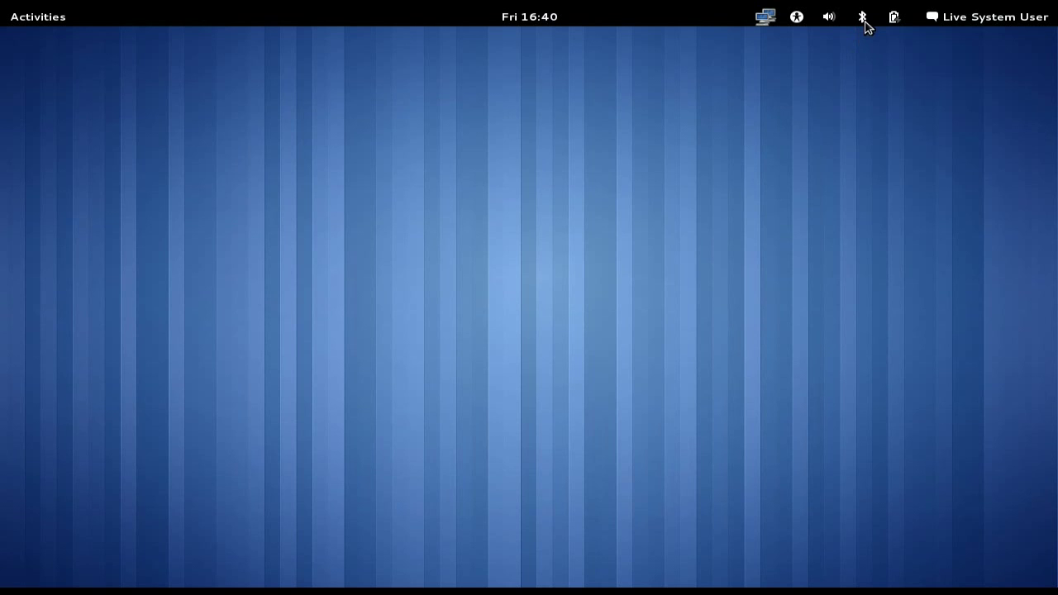
Check the Bluetooth menu, then open Power Statistics for the laptop battery and scroll its details.
{"action": "left_click", "coordinate": [864, 18]}
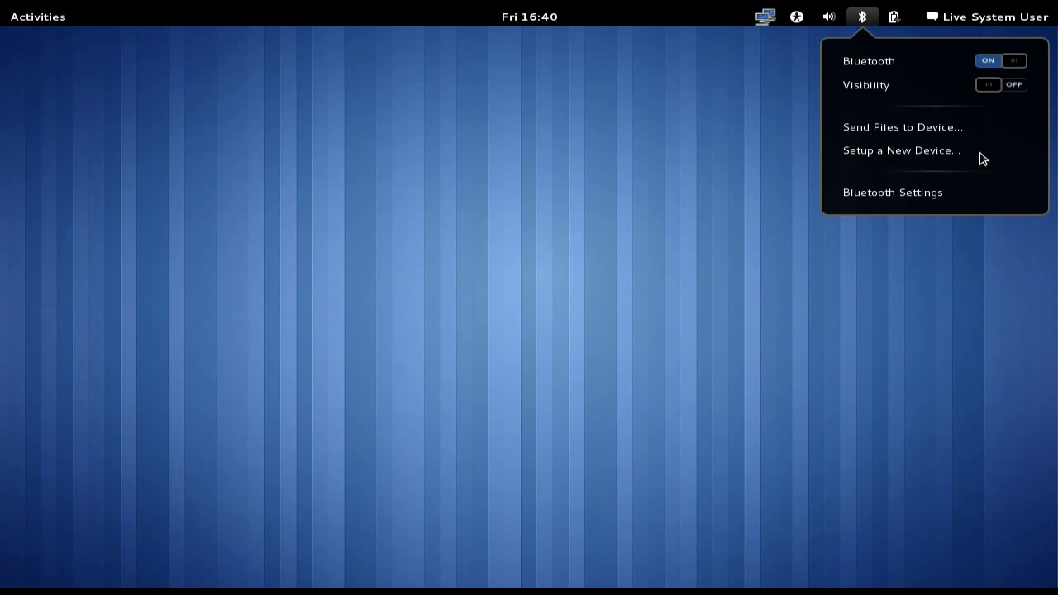
{"action": "mouse_move", "coordinate": [895, 16]}
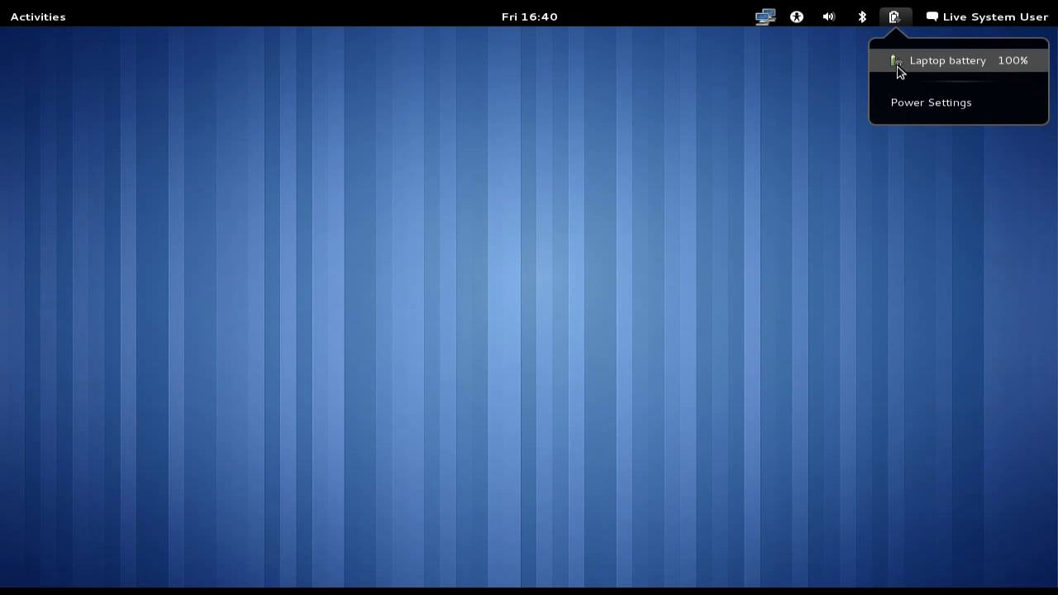
{"action": "left_click", "coordinate": [938, 68]}
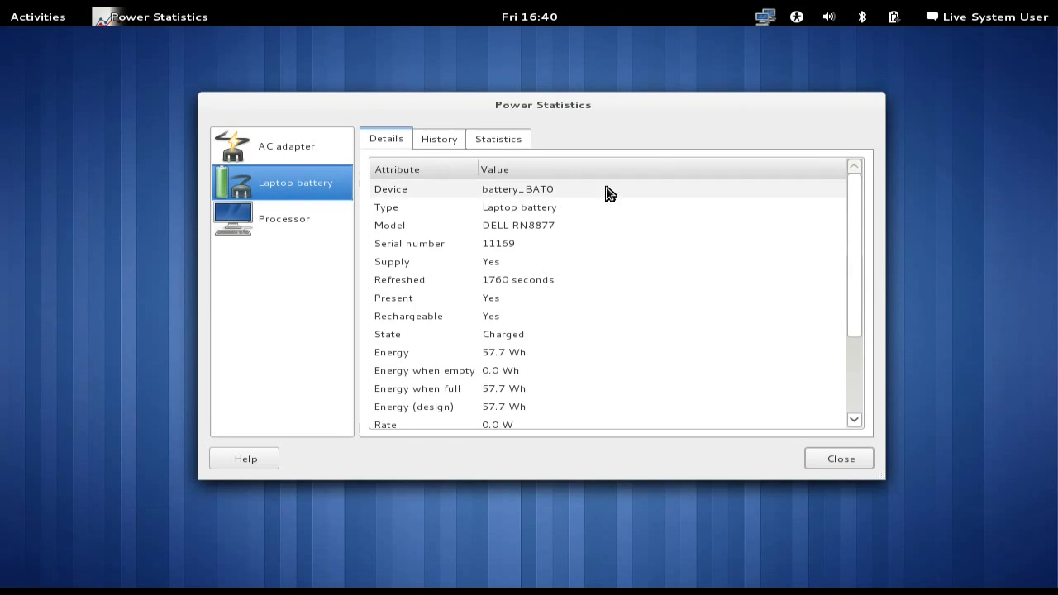
{"action": "scroll", "coordinate": [607, 193], "scroll_direction": "down", "scroll_amount": 5}
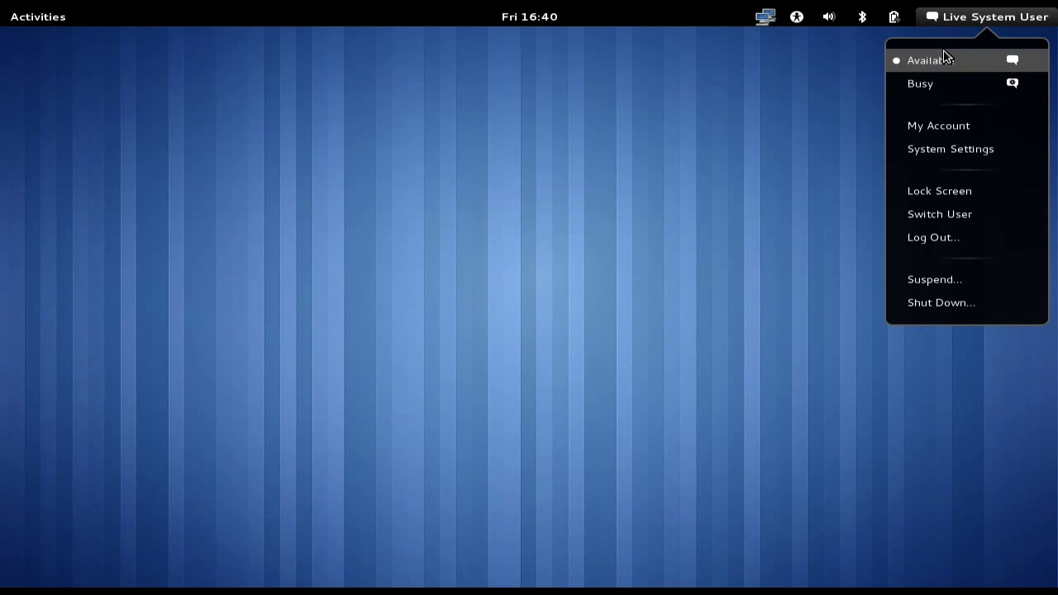
Open the current user's account details, close them, and reopen the user menu.
{"action": "left_click", "coordinate": [957, 128]}
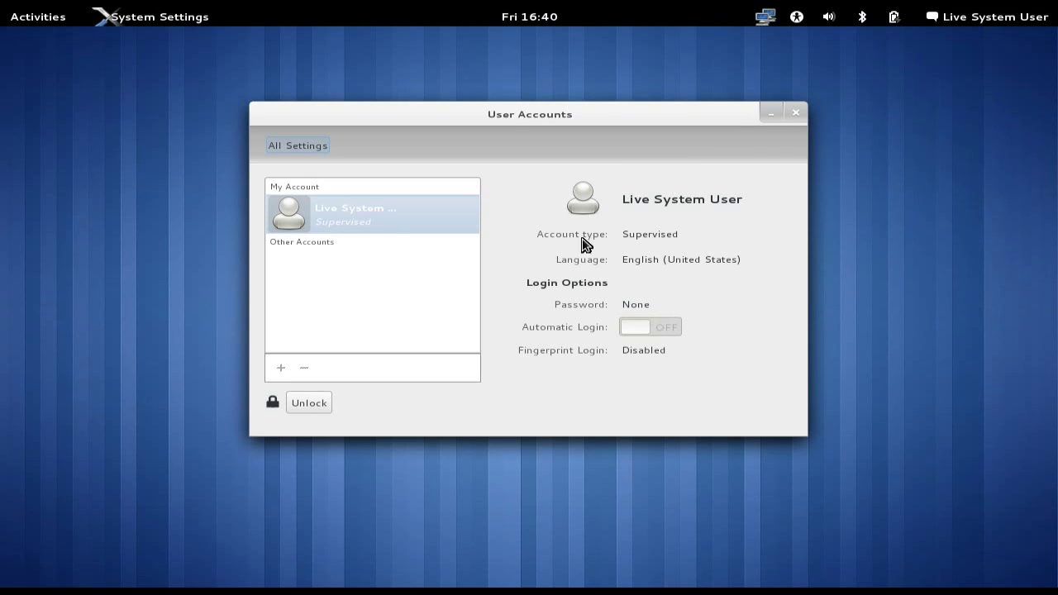
{"action": "left_click", "coordinate": [796, 114]}
{"action": "left_click", "coordinate": [988, 17]}
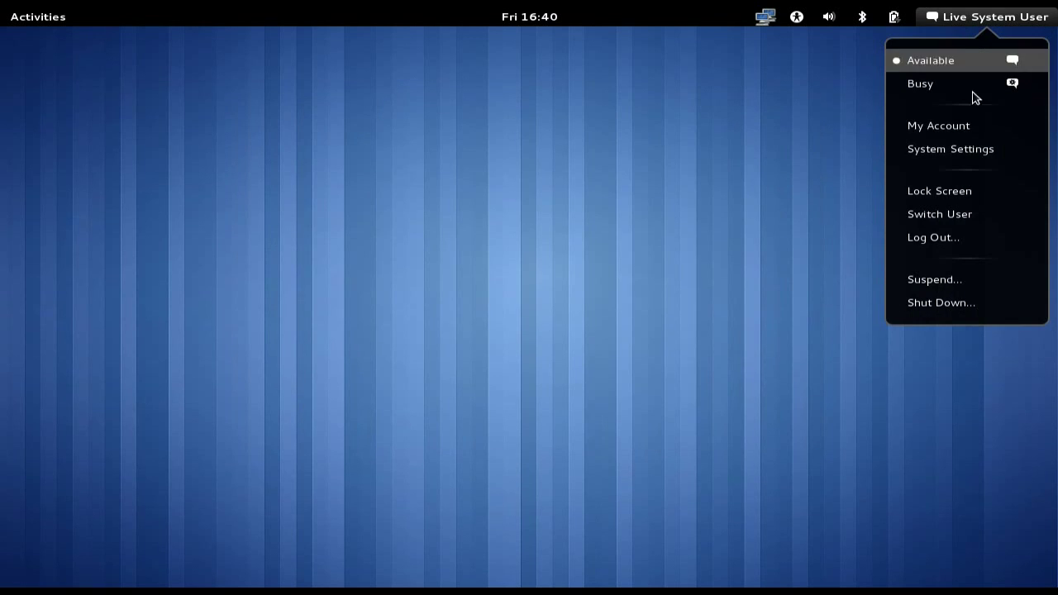
Open System Settings, nudge the window up, glance at Power, and return to the full panel list.
{"action": "left_click", "coordinate": [962, 150]}
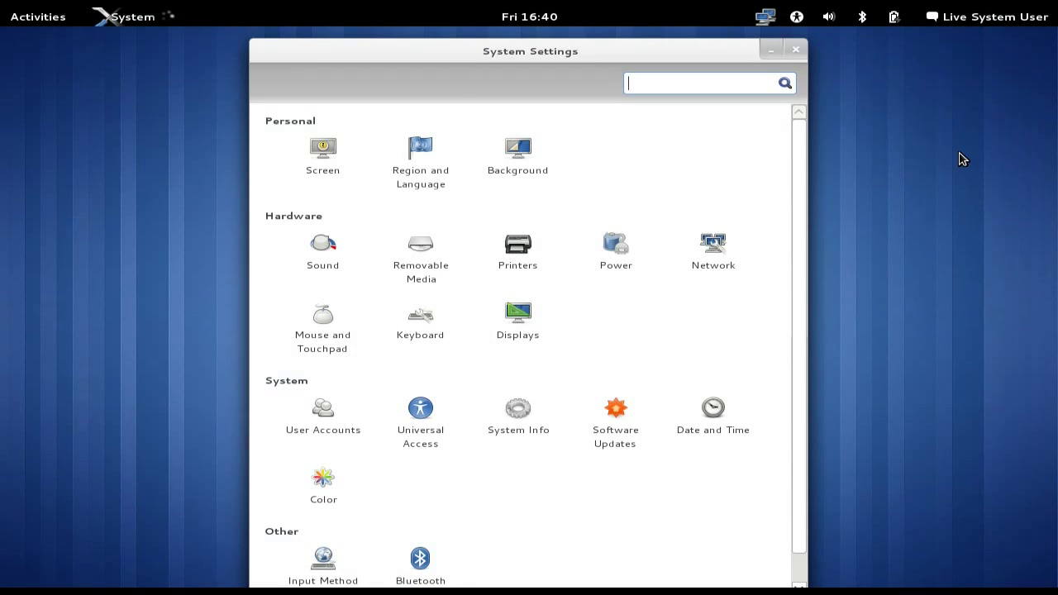
{"action": "left_click_drag", "start_coordinate": [589, 52], "coordinate": [586, 40]}
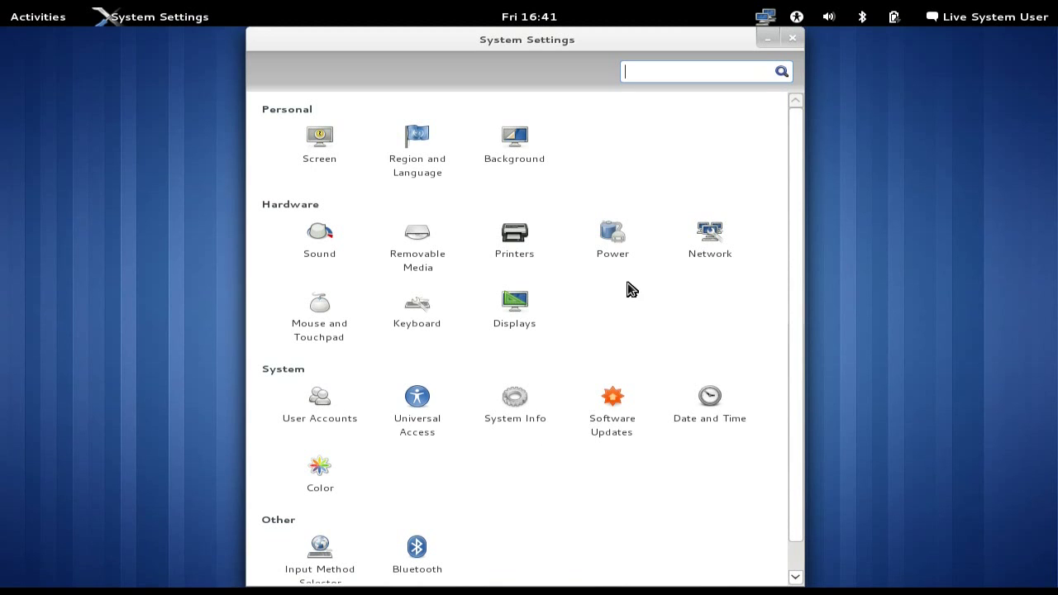
{"action": "left_click", "coordinate": [611, 237]}
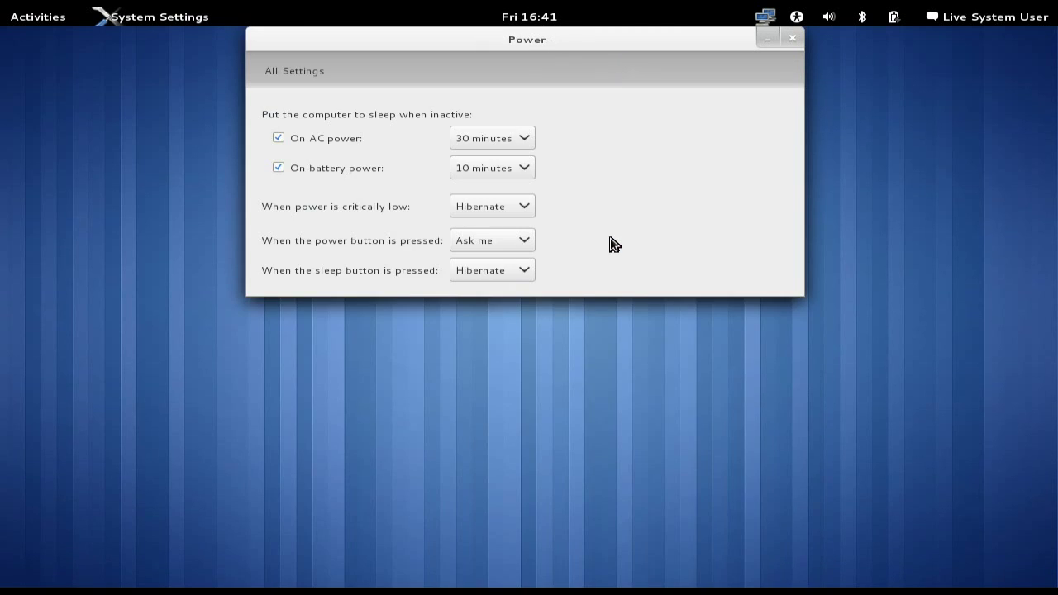
{"action": "left_click", "coordinate": [295, 71]}
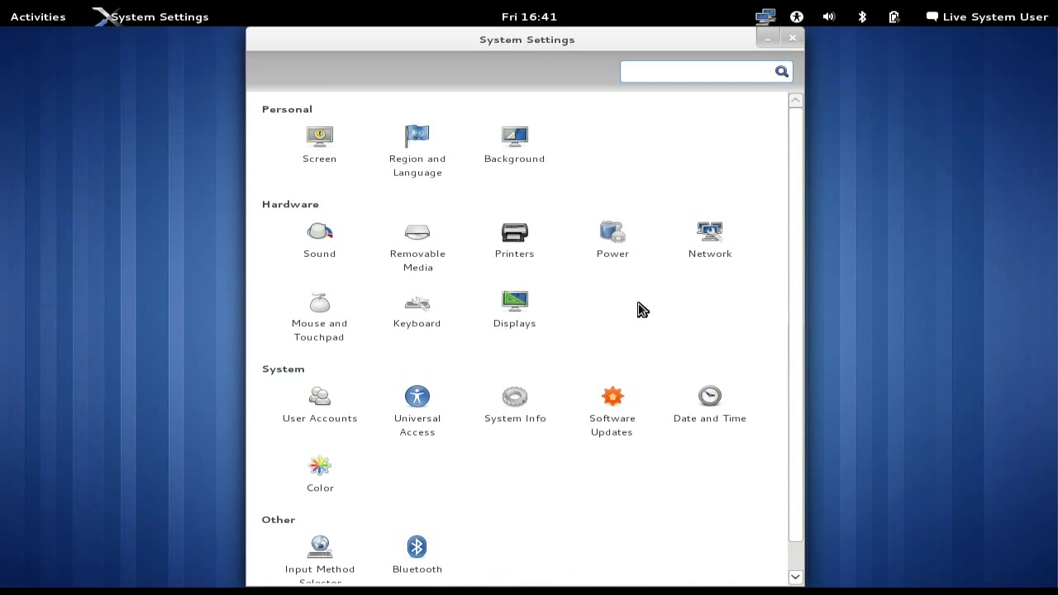
Search 'screen' in the overview and open the Screensaver settings result.
{"action": "key", "text": "super"}
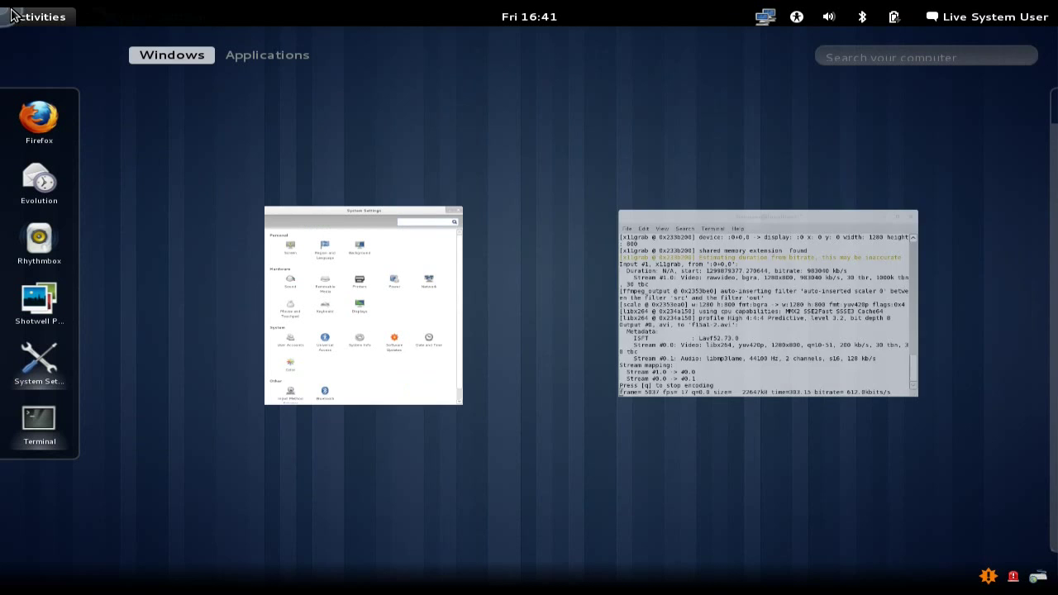
{"action": "type", "text": "s"}
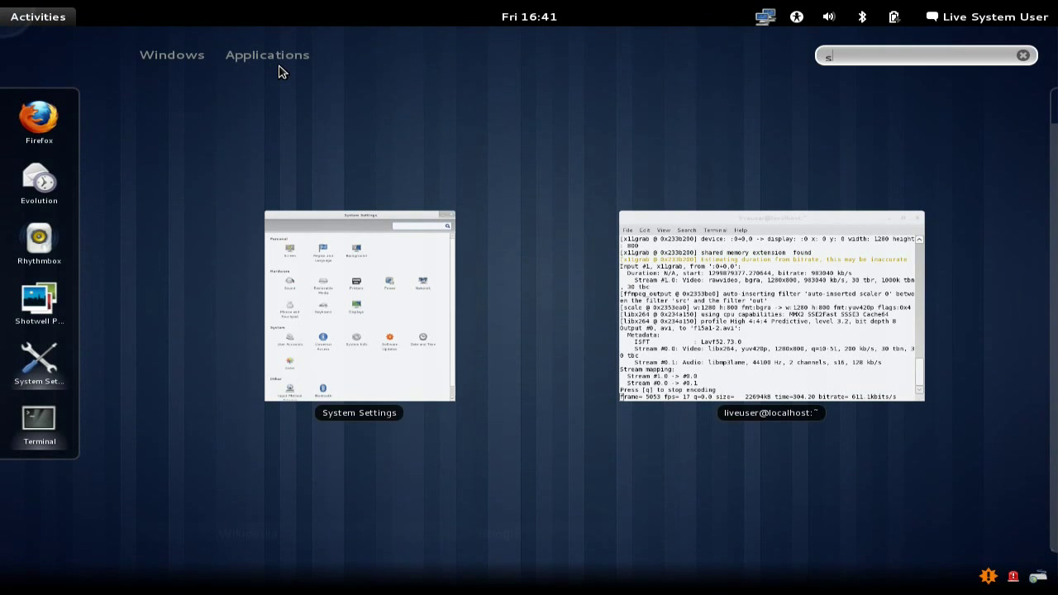
{"action": "type", "text": "creen"}
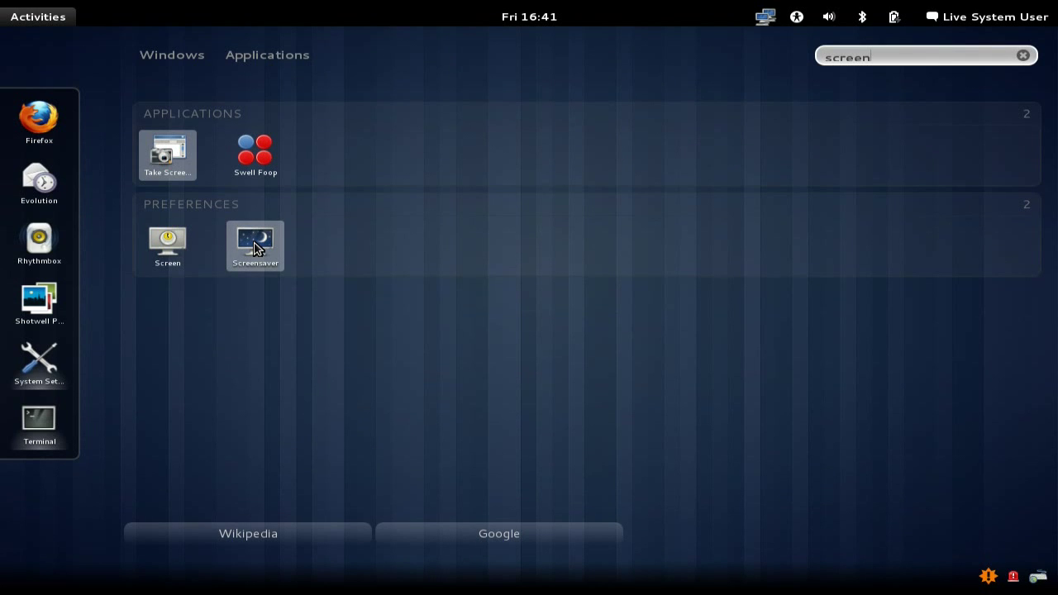
{"action": "left_click", "coordinate": [255, 248]}
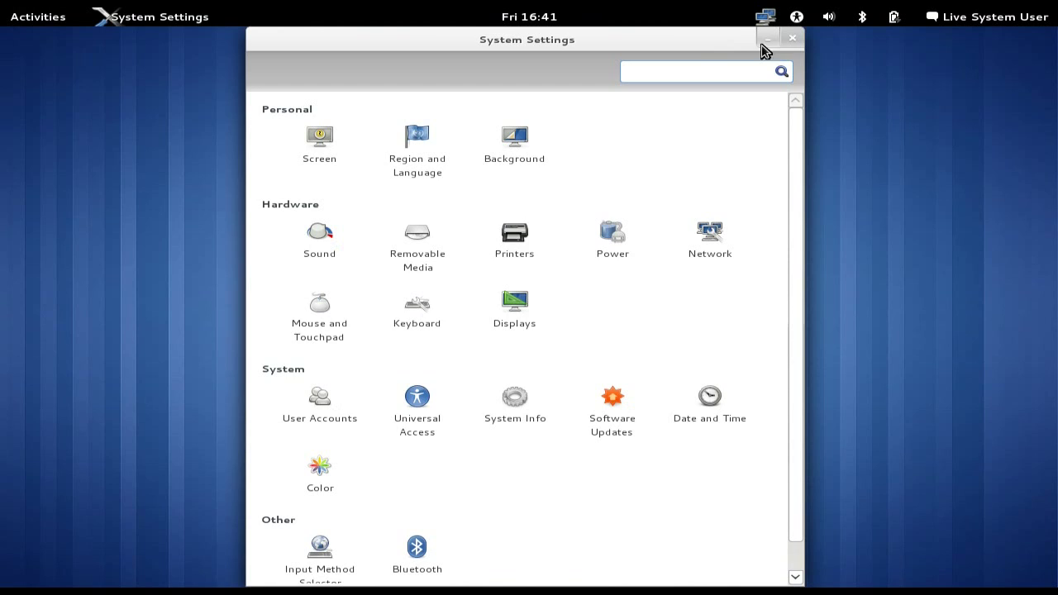
Close the System Settings window and open the Live System User menu.
{"action": "key", "text": "super"}
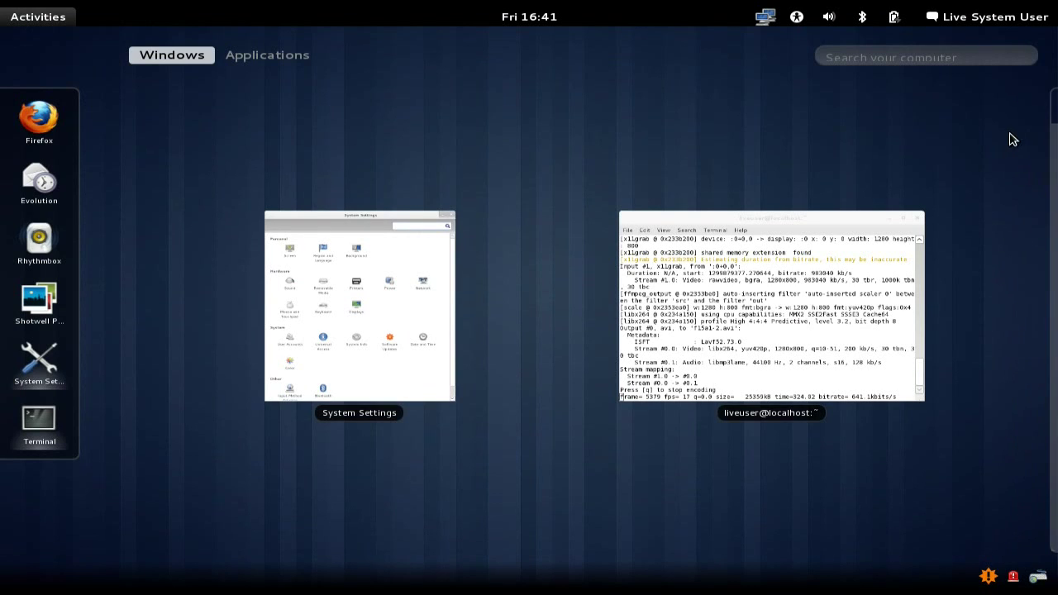
{"action": "mouse_move", "coordinate": [1057, 237]}
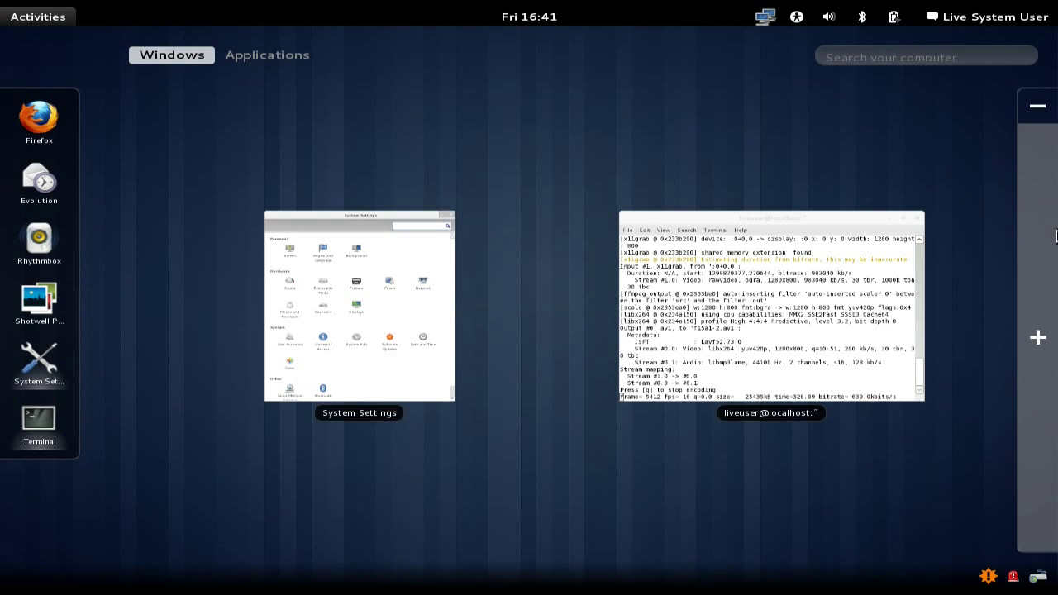
{"action": "mouse_move", "coordinate": [838, 223]}
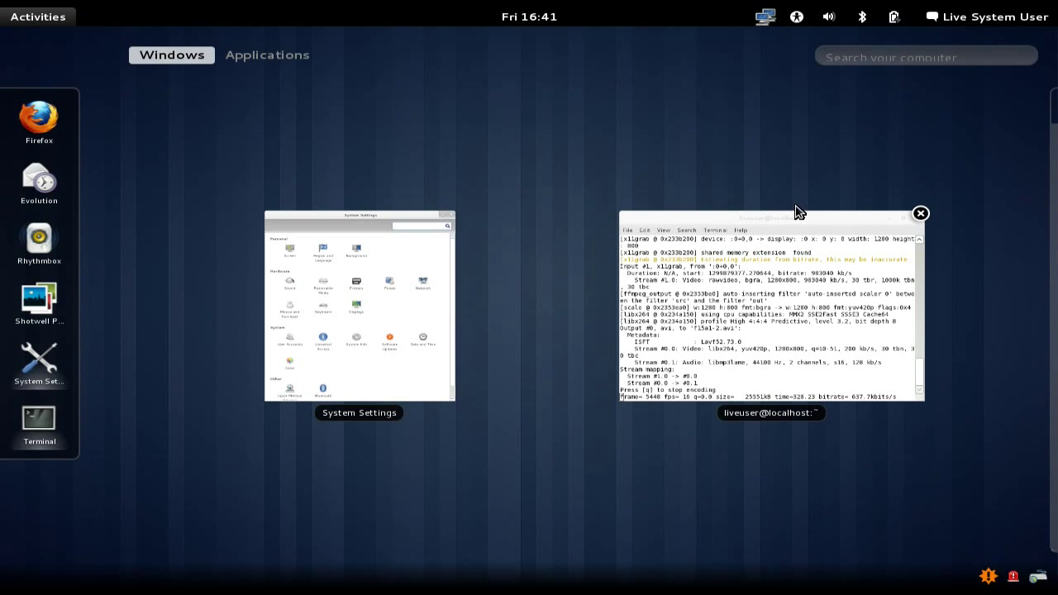
{"action": "left_click", "coordinate": [541, 318]}
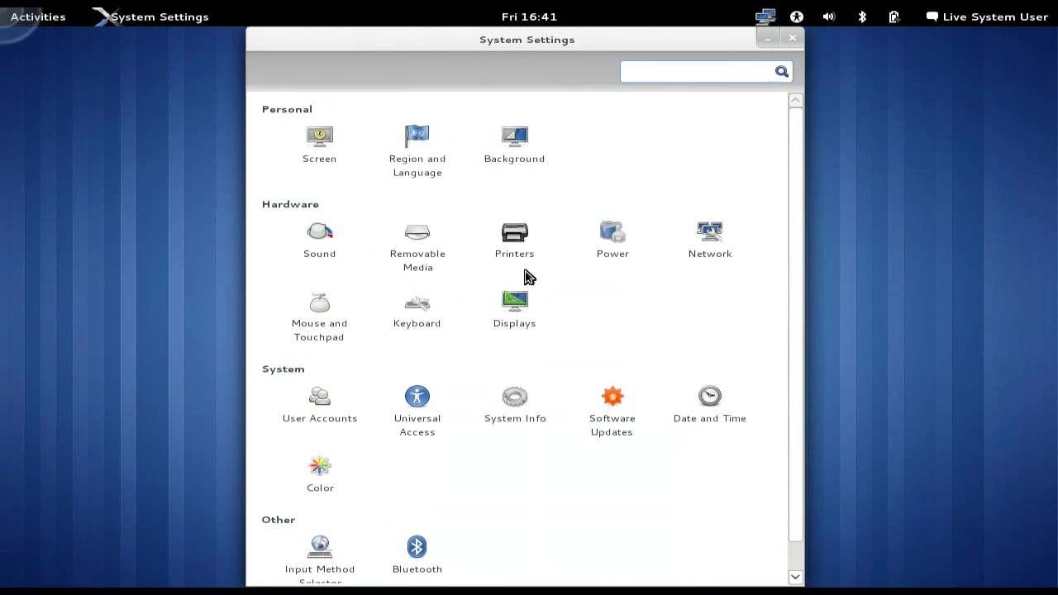
{"action": "left_click", "coordinate": [793, 39]}
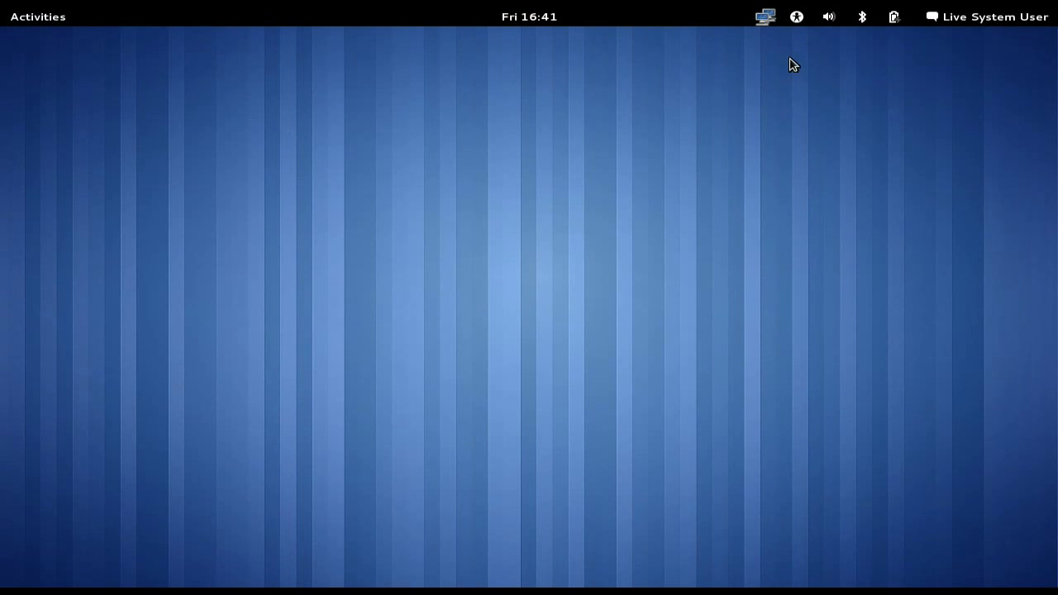
{"action": "left_click", "coordinate": [992, 20]}
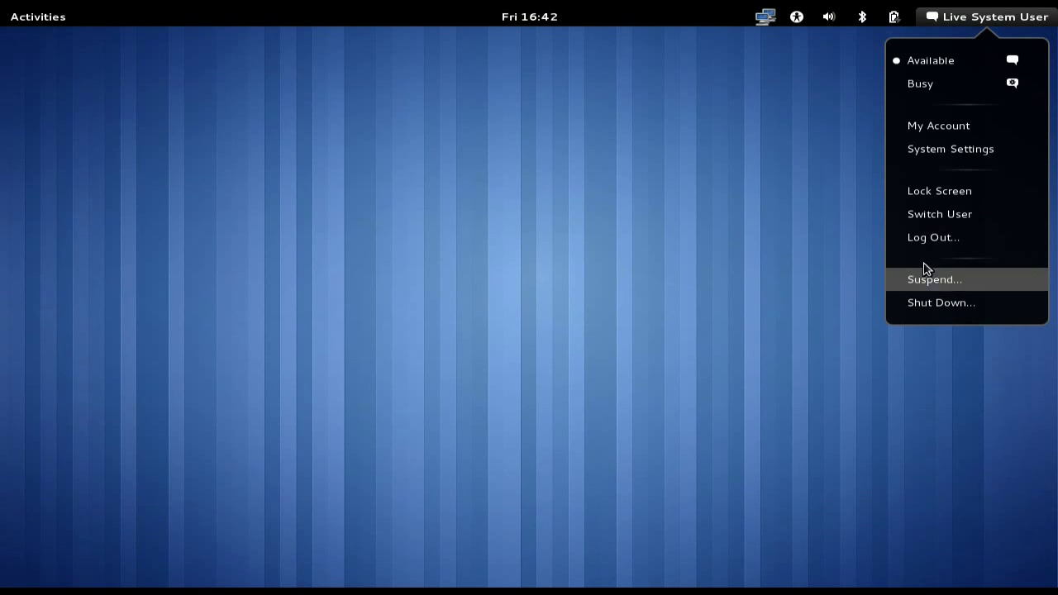
Open System Settings' Background panel and show the wallpaper source choices.
{"action": "left_click", "coordinate": [821, 210]}
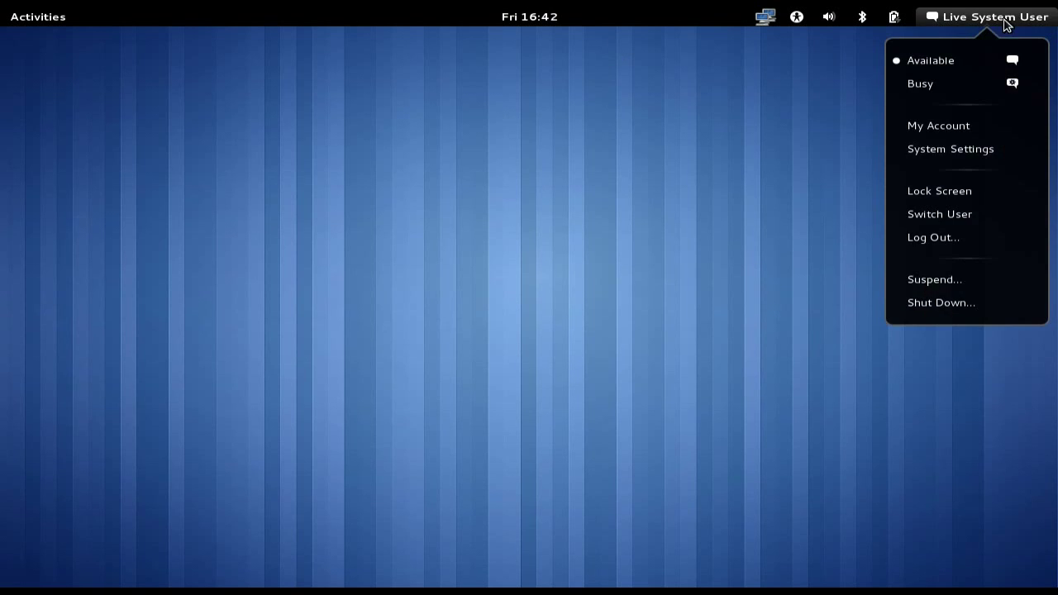
{"action": "left_click", "coordinate": [973, 147]}
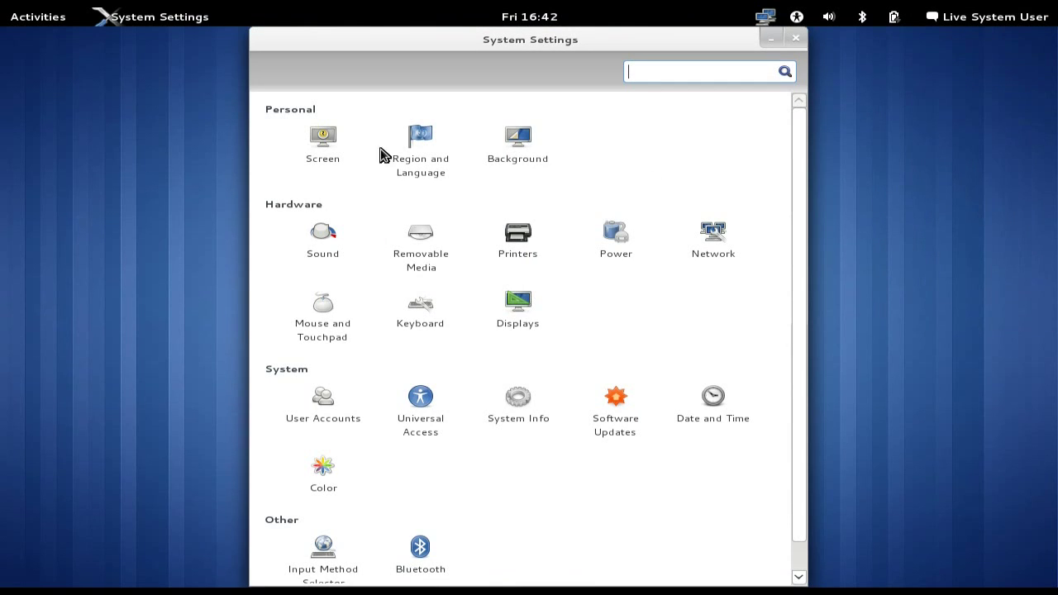
{"action": "left_click", "coordinate": [511, 146]}
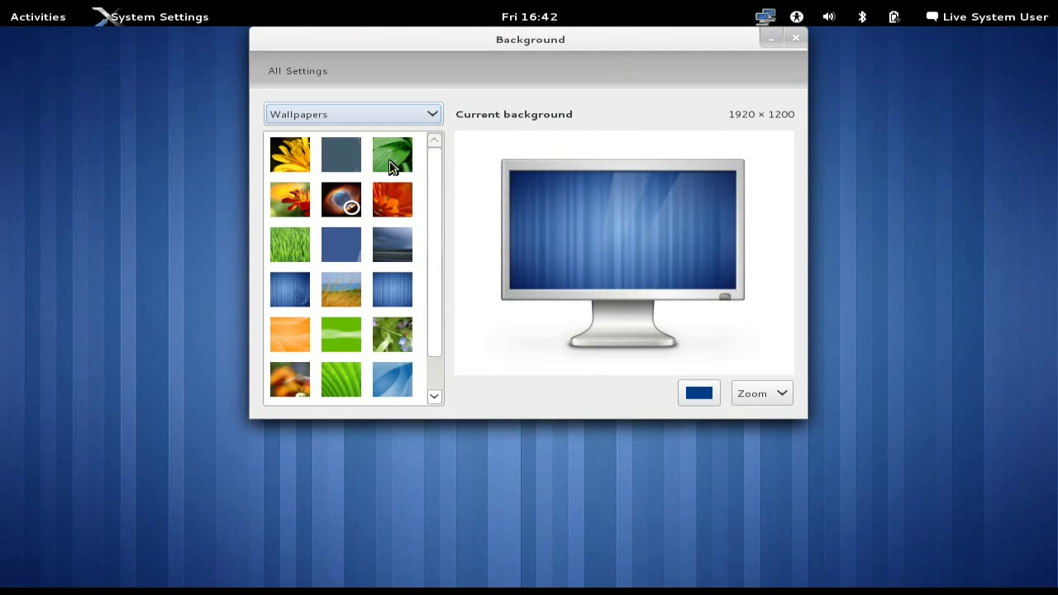
{"action": "left_click", "coordinate": [430, 109]}
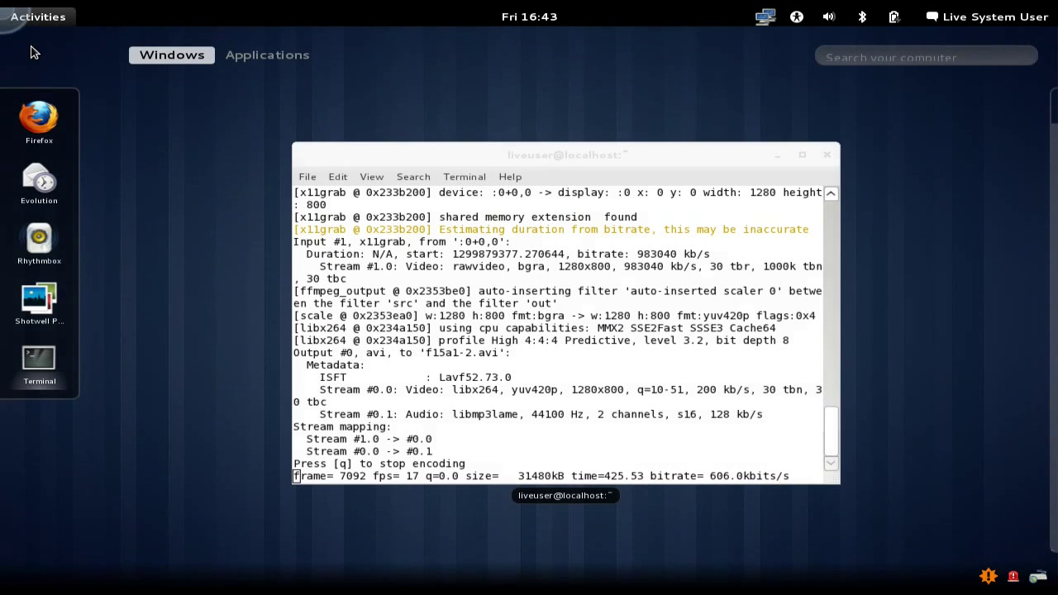
Open a new terminal window, center it, and switch to a root shell with su.
{"action": "left_click", "coordinate": [449, 157]}
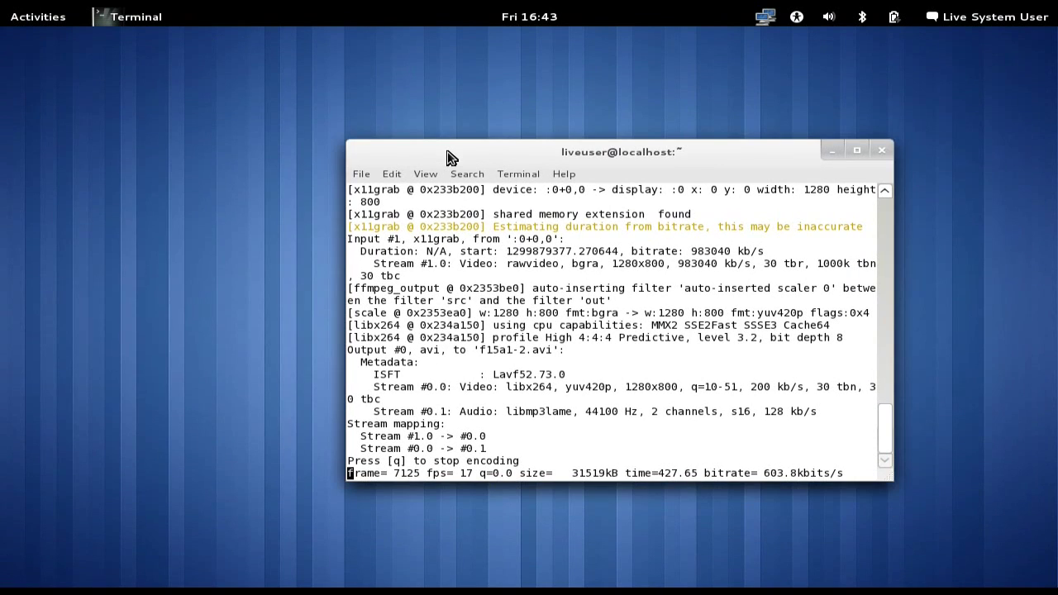
{"action": "key", "text": "ctrl+shift+n"}
{"action": "left_click_drag", "start_coordinate": [220, 41], "coordinate": [572, 160]}
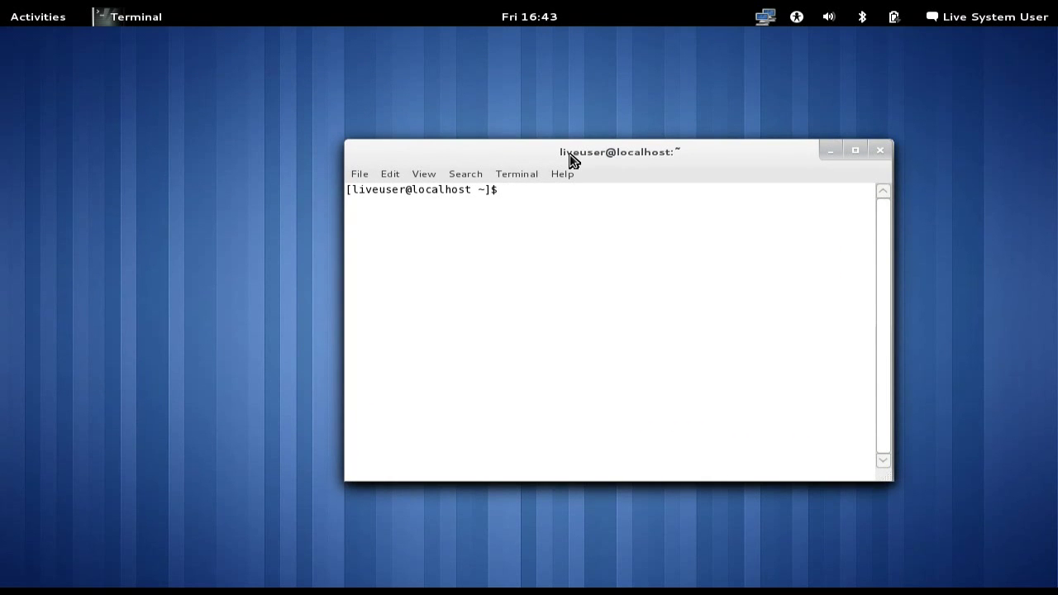
{"action": "type", "text": "su"}
{"action": "key", "text": "Return"}
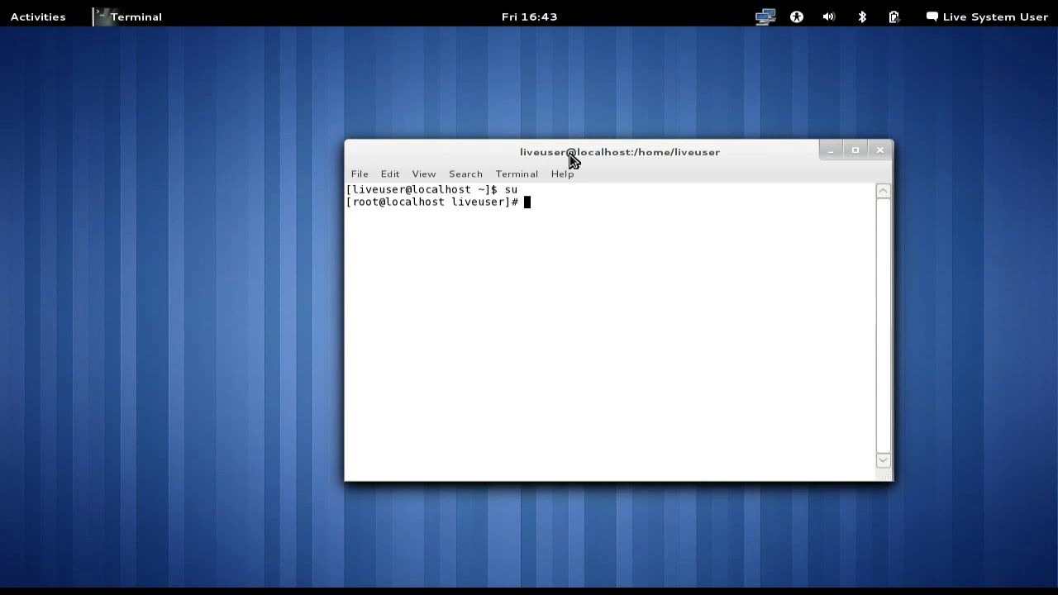
Run systemctl maximized, page through all 133 units, quit, and close the terminal.
{"action": "type", "text": "systemctl"}
{"action": "key", "text": "Return"}
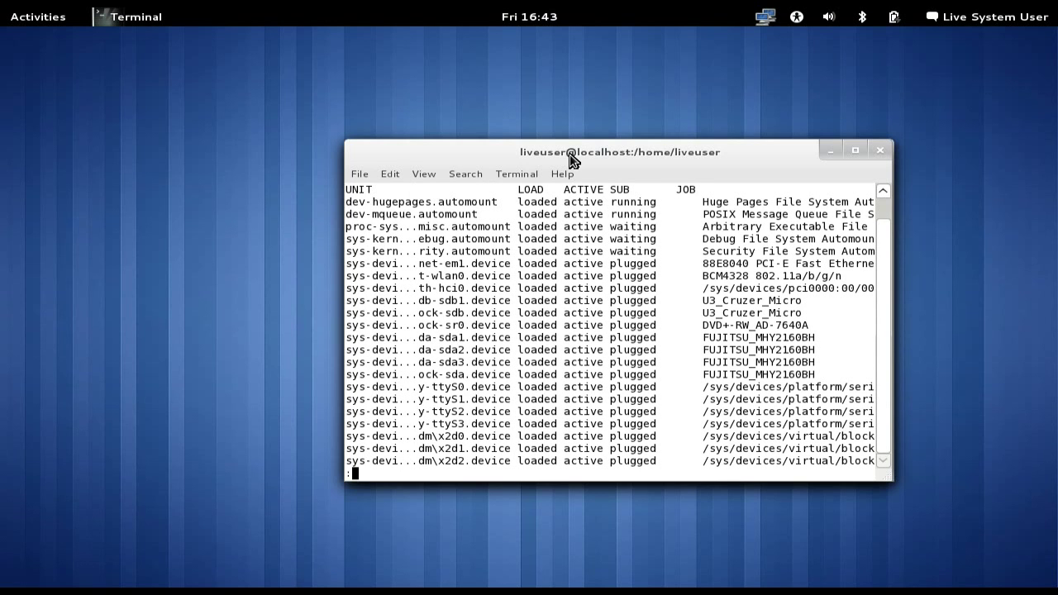
{"action": "left_click", "coordinate": [857, 151]}
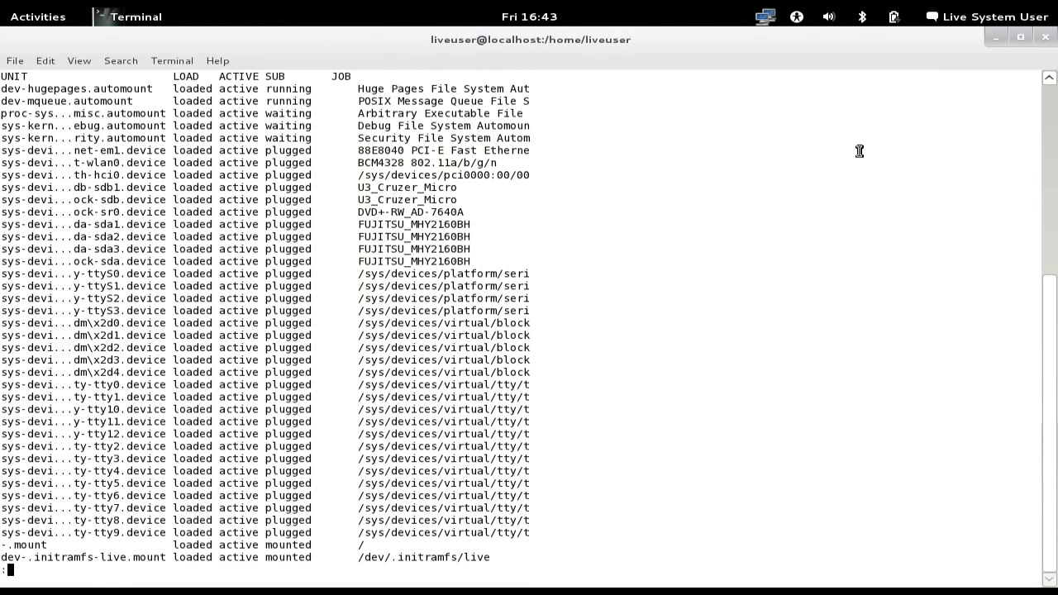
{"action": "key", "text": "space"}
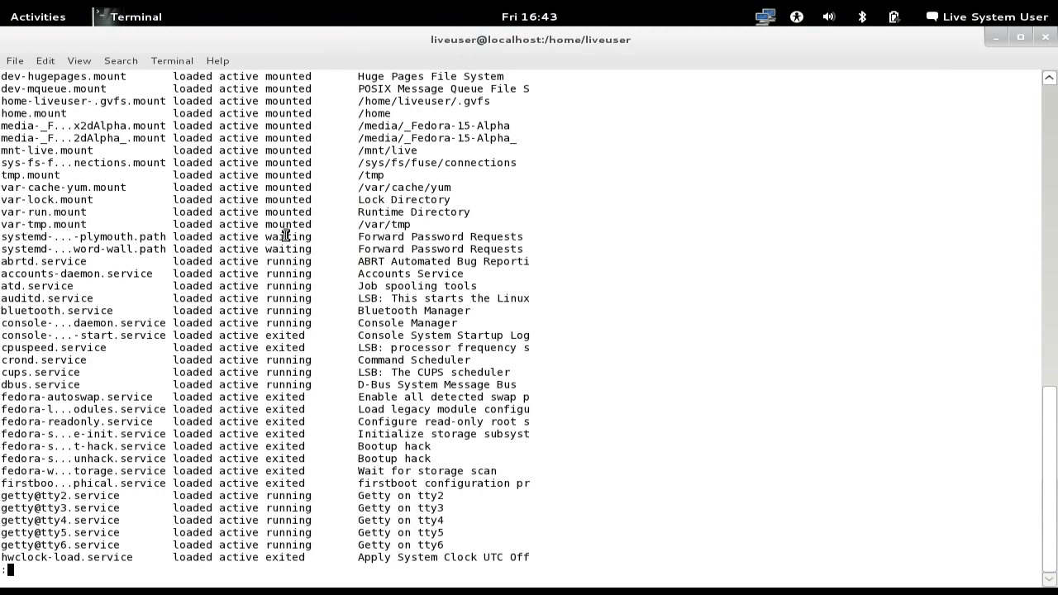
{"action": "key", "text": "space"}
{"action": "key", "text": "space"}
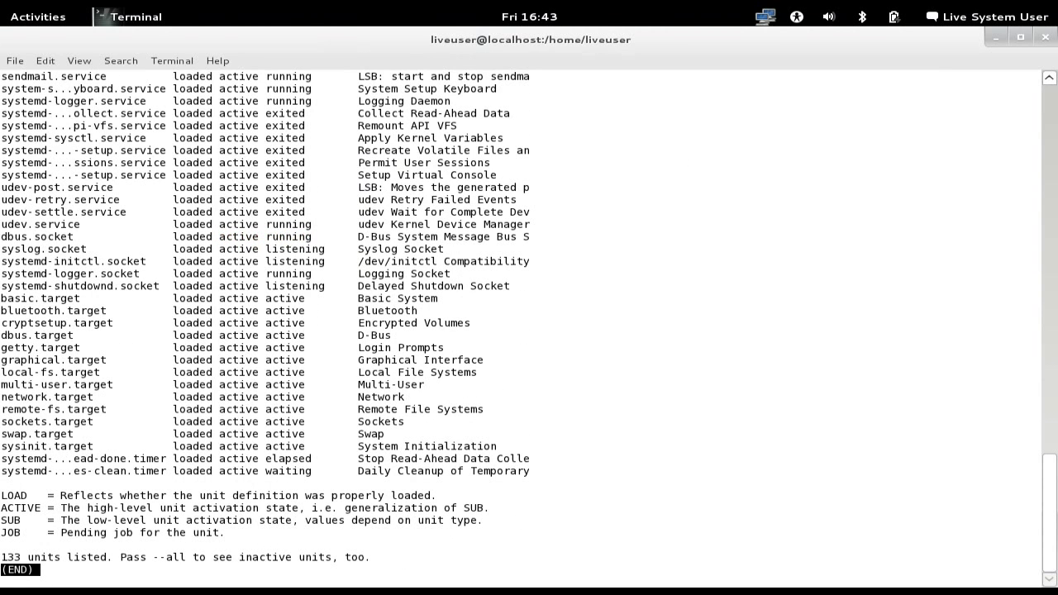
{"action": "key", "text": "q"}
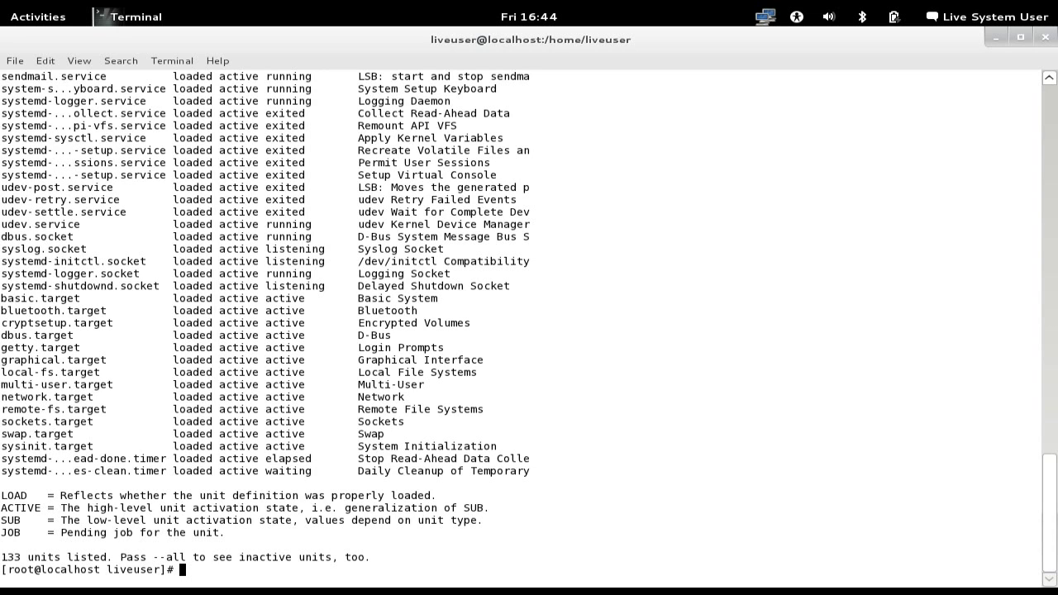
{"action": "key", "text": "alt+F4"}
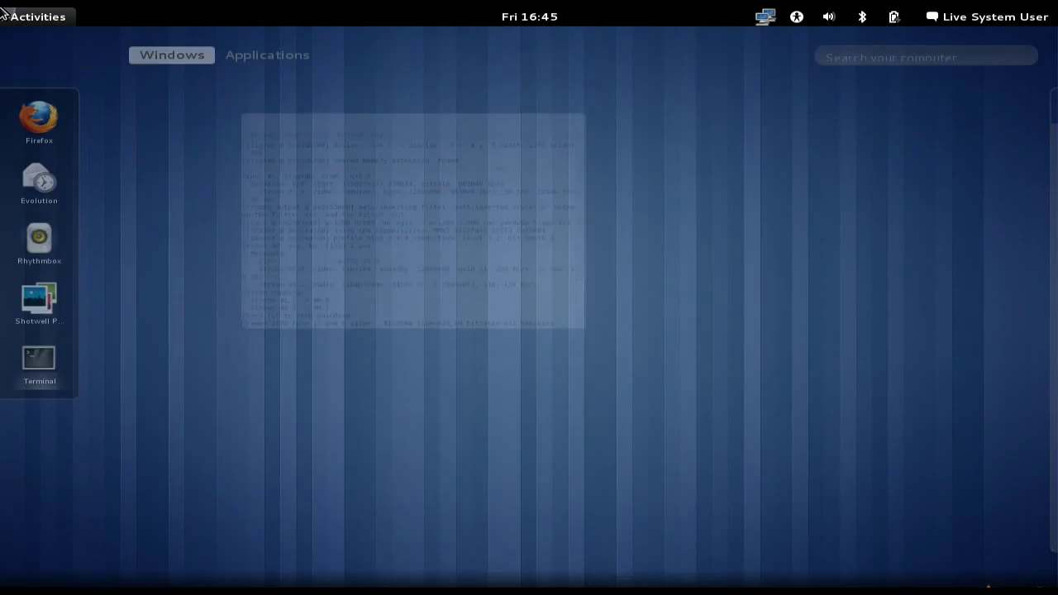
Launch Firewall Configuration via a 'fire' search and dismiss its setup notice.
{"action": "type", "text": "fire"}
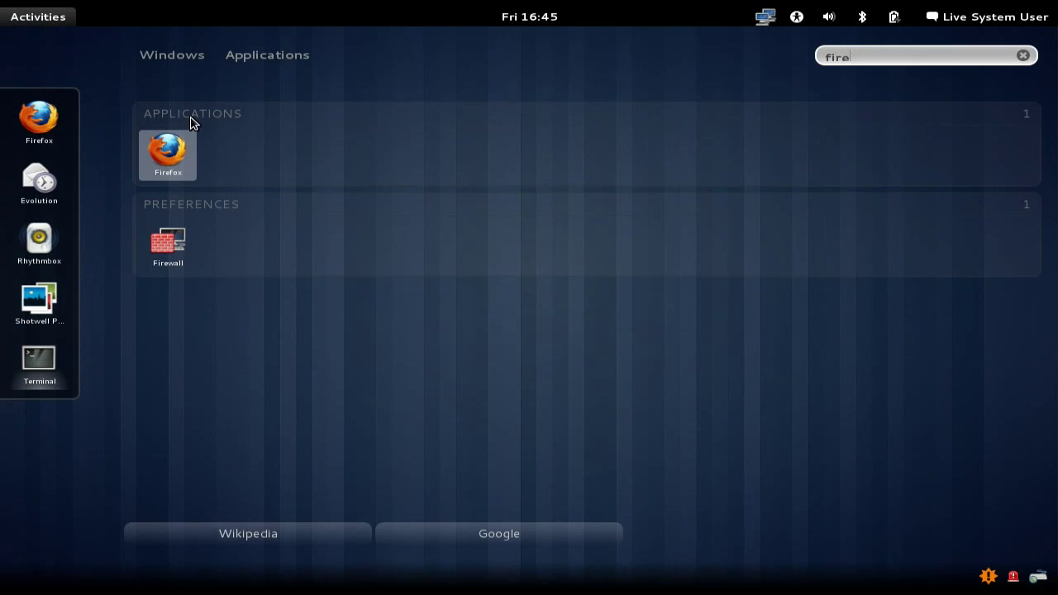
{"action": "left_click", "coordinate": [173, 244]}
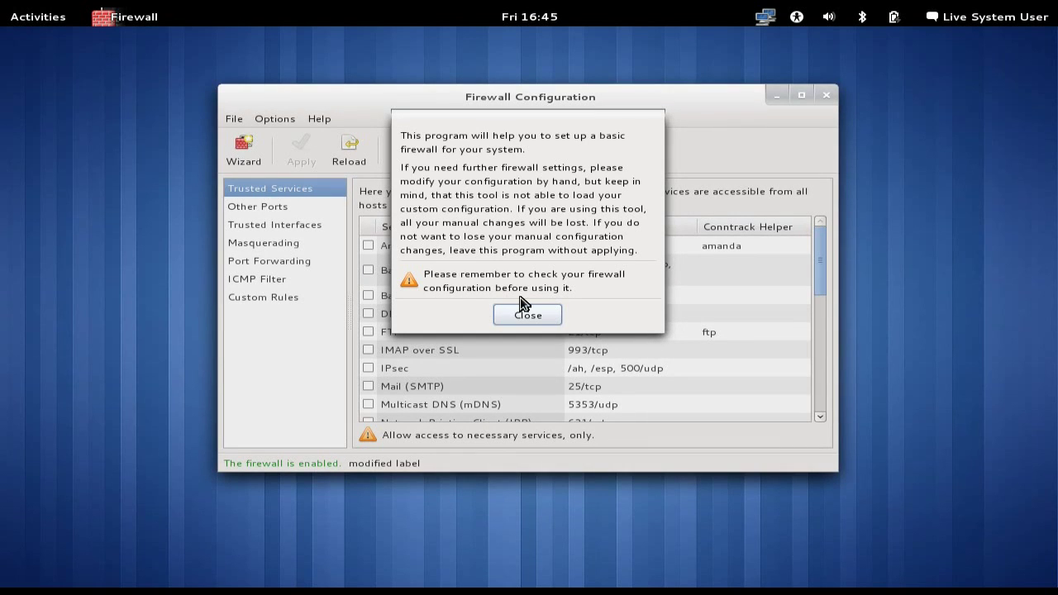
{"action": "left_click", "coordinate": [525, 316]}
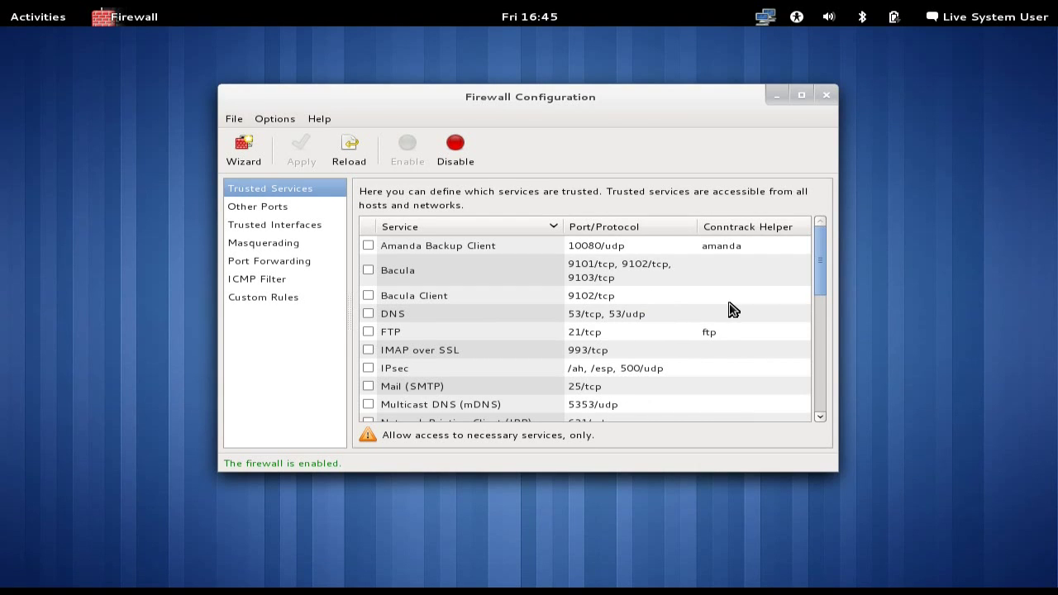
{"action": "mouse_move", "coordinate": [731, 306]}
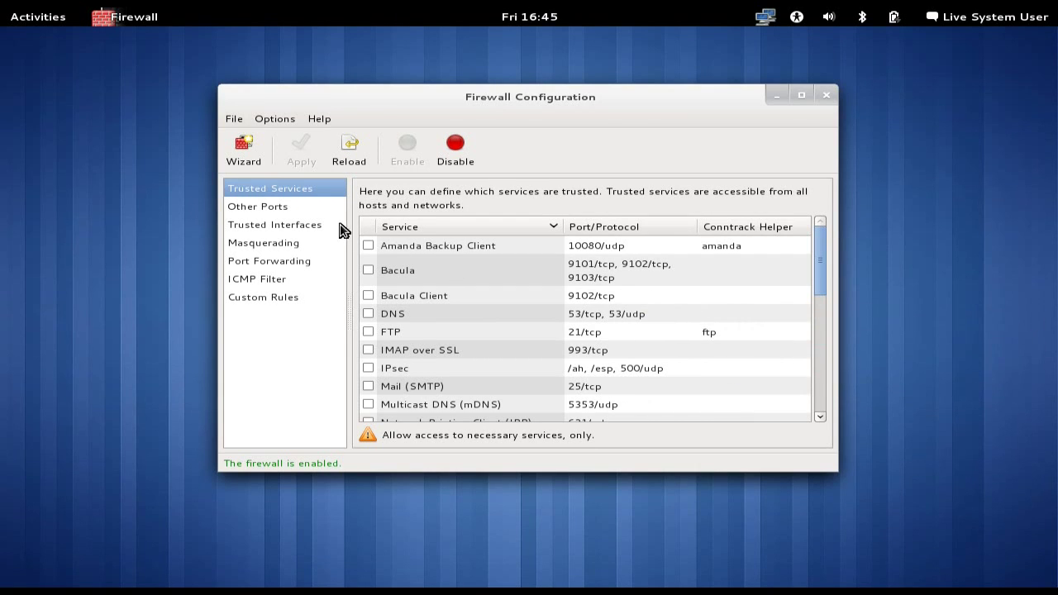